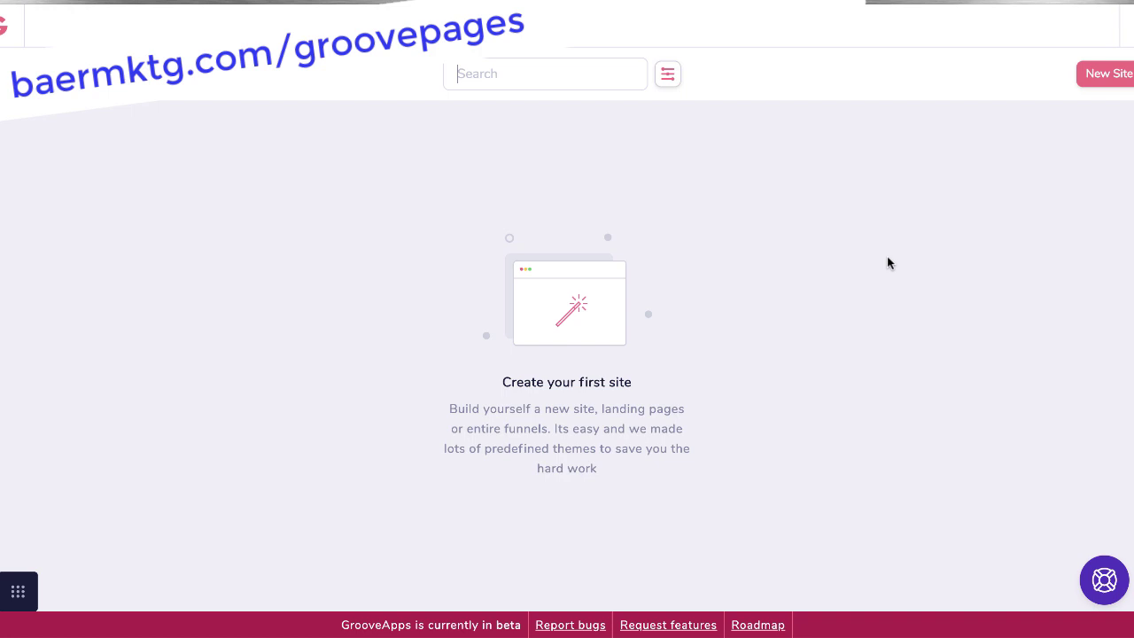
- Create a new site from the blank page template and try the canvas's narrower device preview
{"action": "left_click", "coordinate": [1105, 73]}
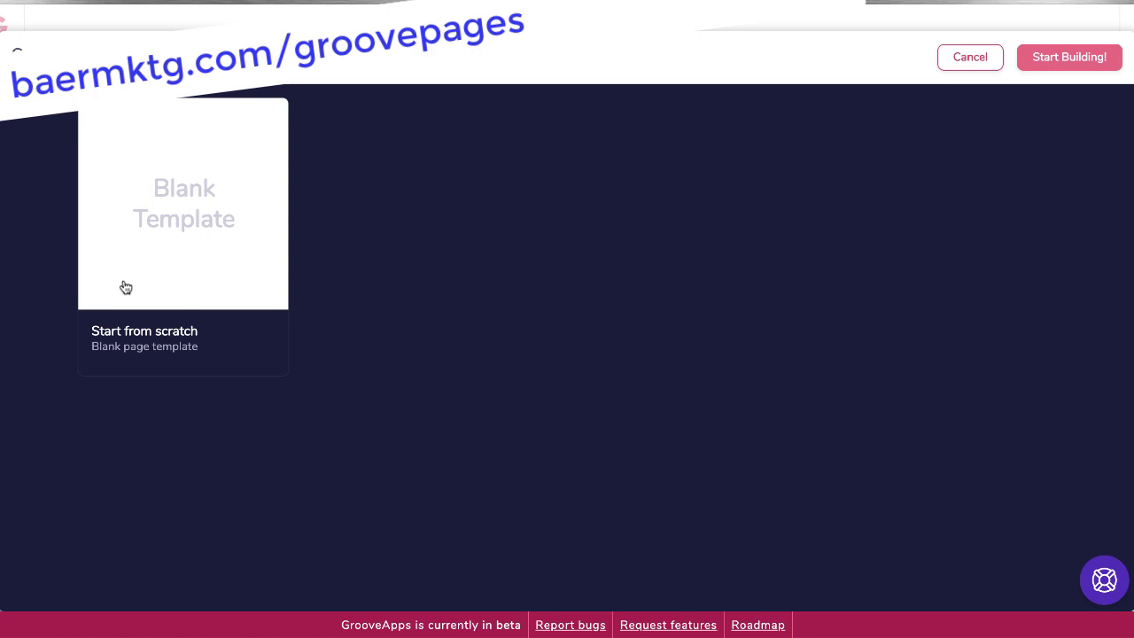
{"action": "left_click", "coordinate": [206, 241]}
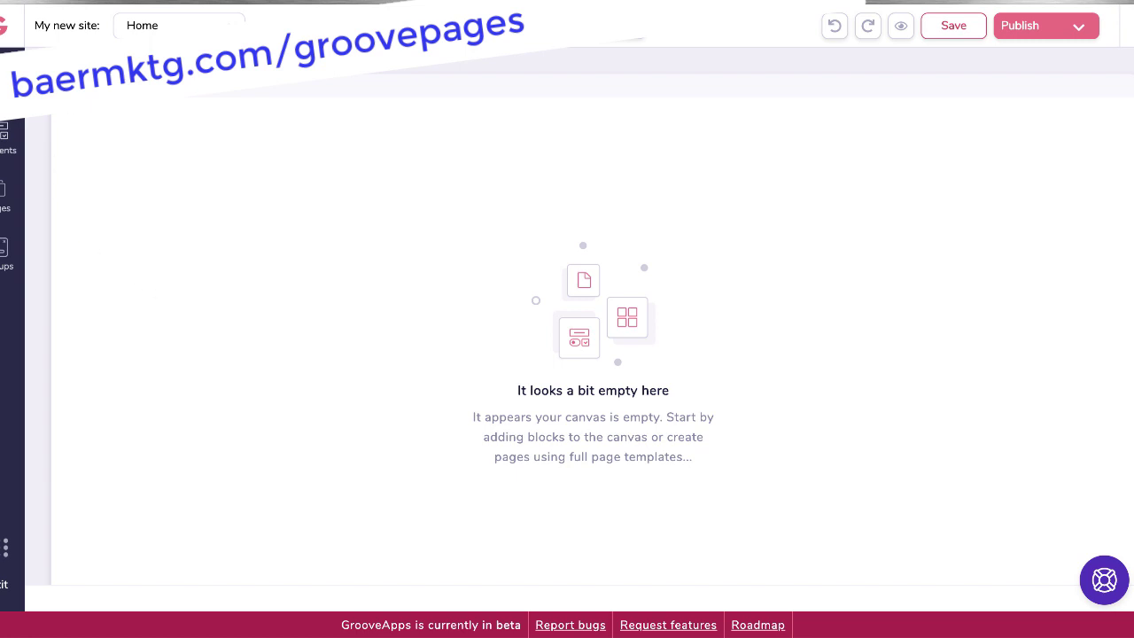
{"action": "left_click", "coordinate": [576, 39]}
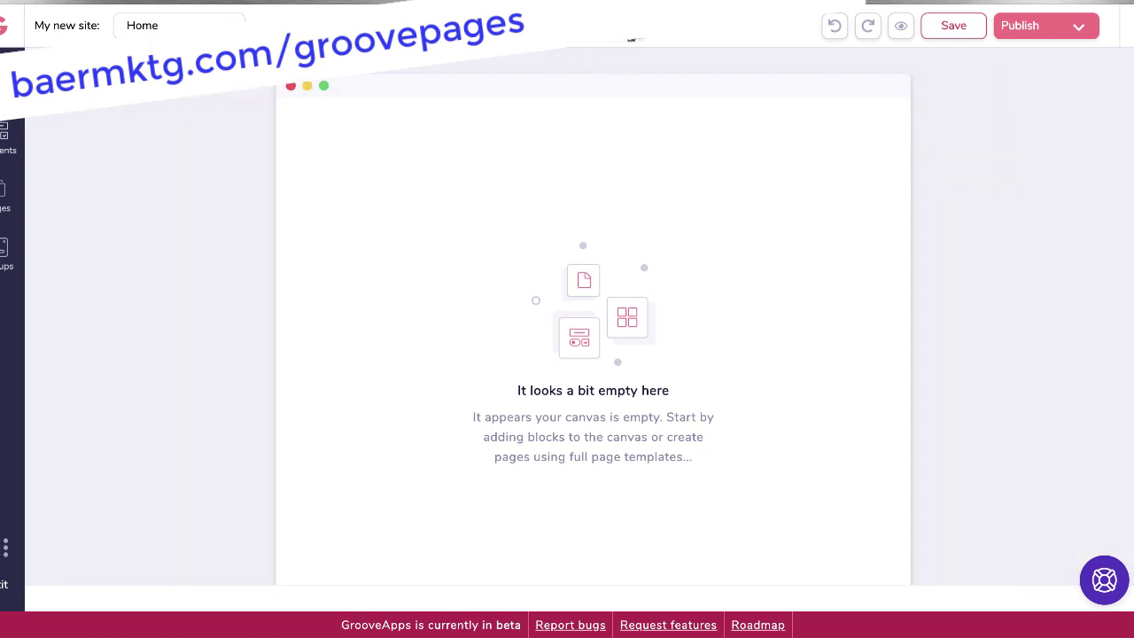
{"action": "left_click", "coordinate": [631, 41]}
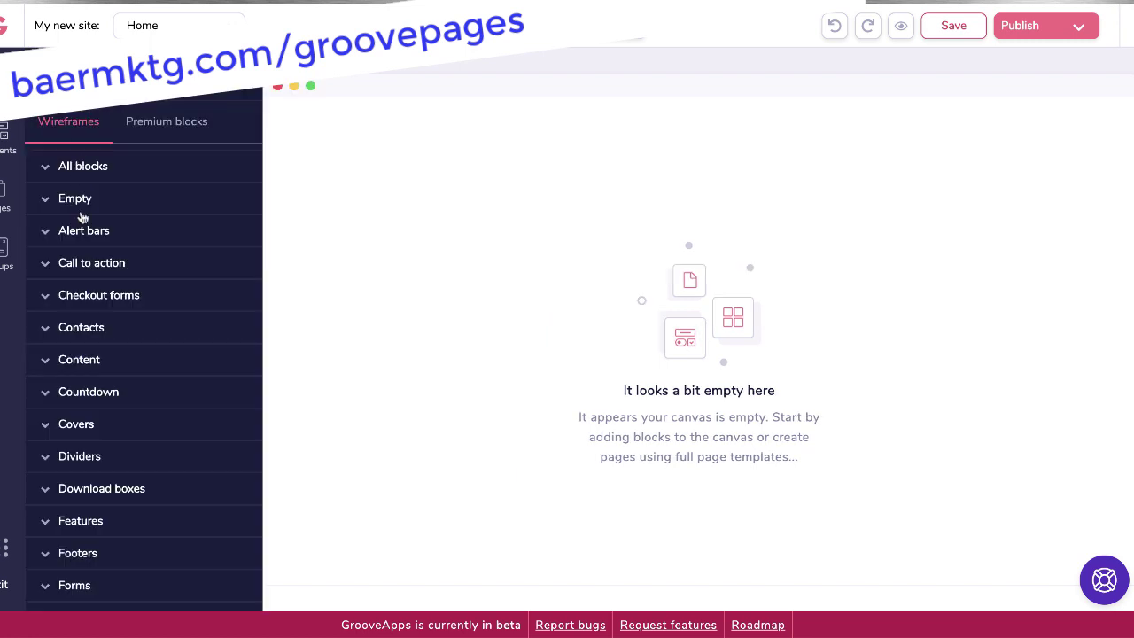
- Add the premium alert bar block with the purple gradient and countdown timer to the page
{"action": "scroll", "coordinate": [84, 221], "scroll_direction": "down", "scroll_amount": 3}
{"action": "scroll", "coordinate": [83, 221], "scroll_direction": "up", "scroll_amount": 3}
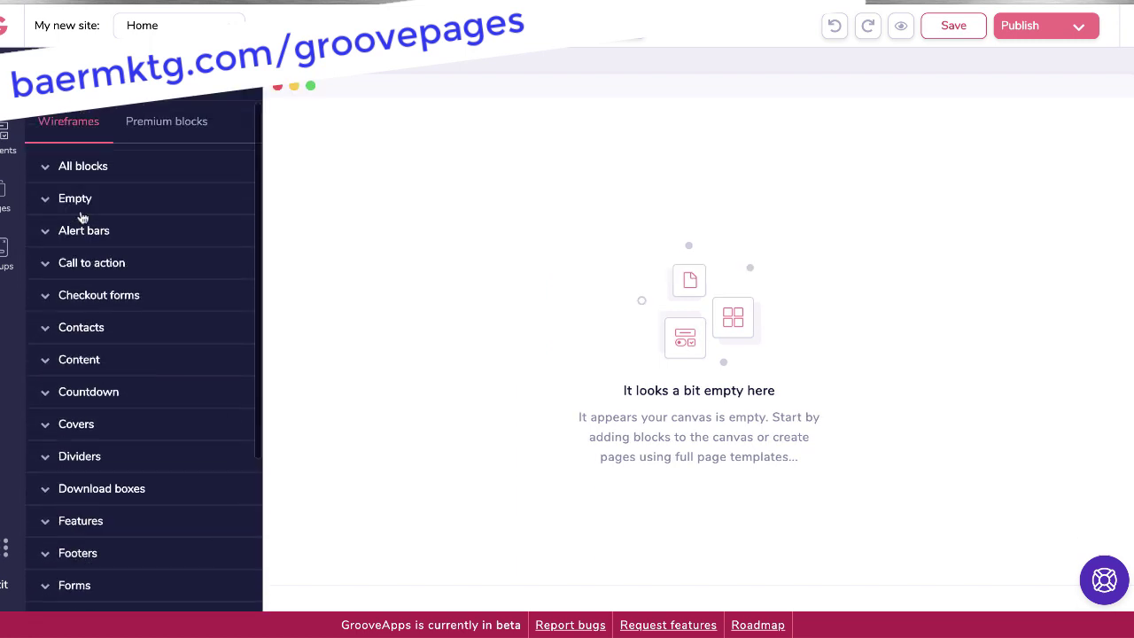
{"action": "left_click", "coordinate": [163, 122]}
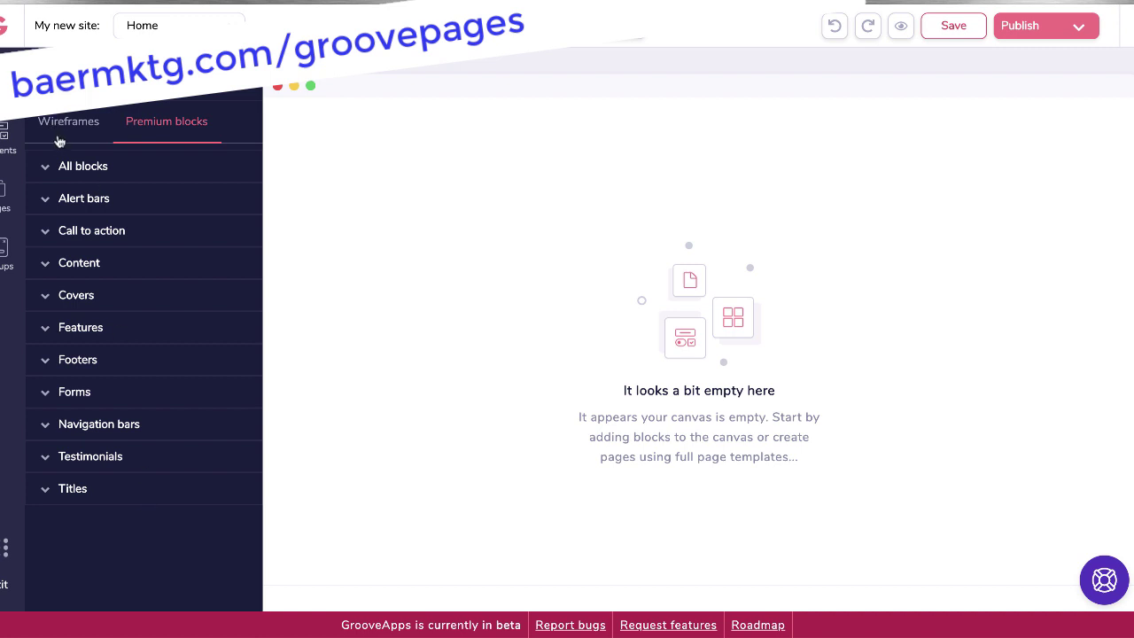
{"action": "left_click", "coordinate": [50, 164]}
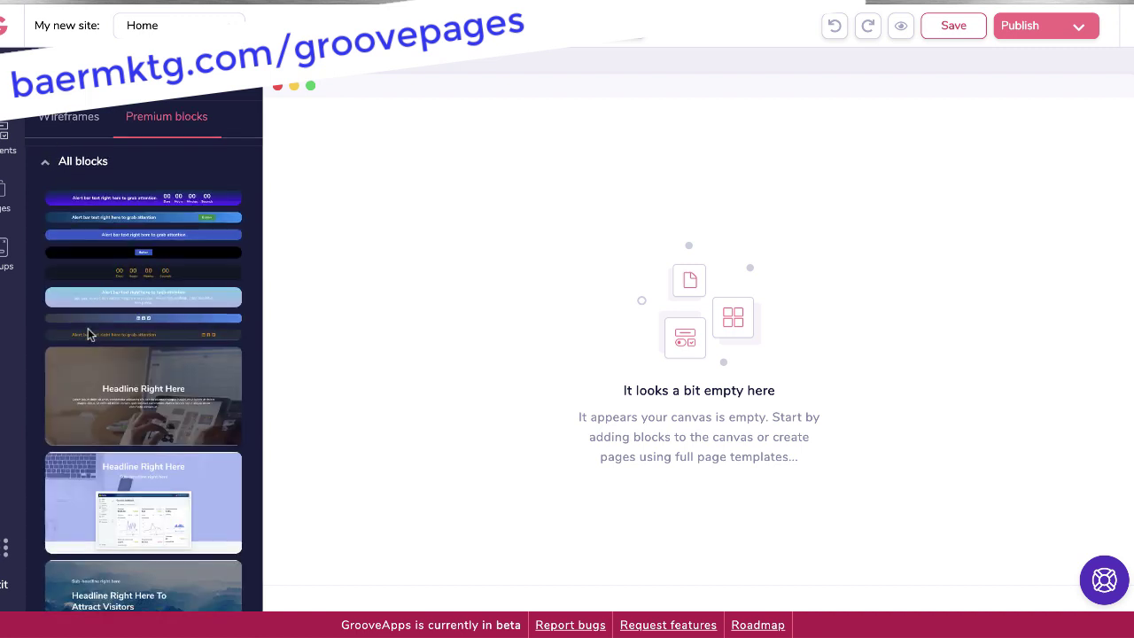
{"action": "left_click", "coordinate": [131, 203]}
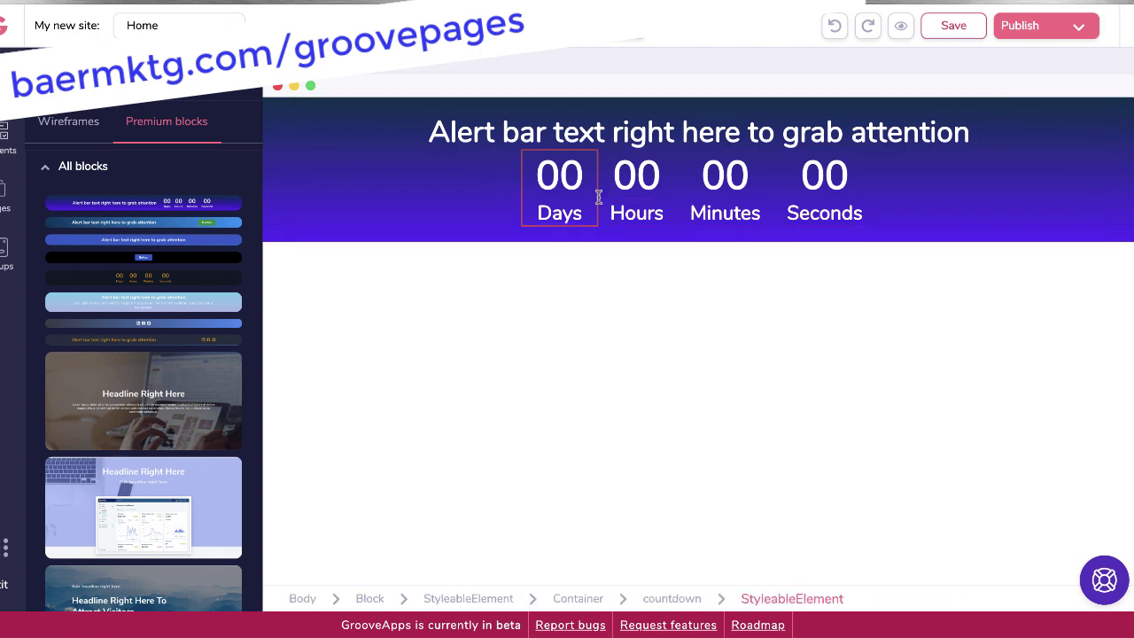
- Delete the countdown alert bar block from the page
{"action": "left_click", "coordinate": [274, 115]}
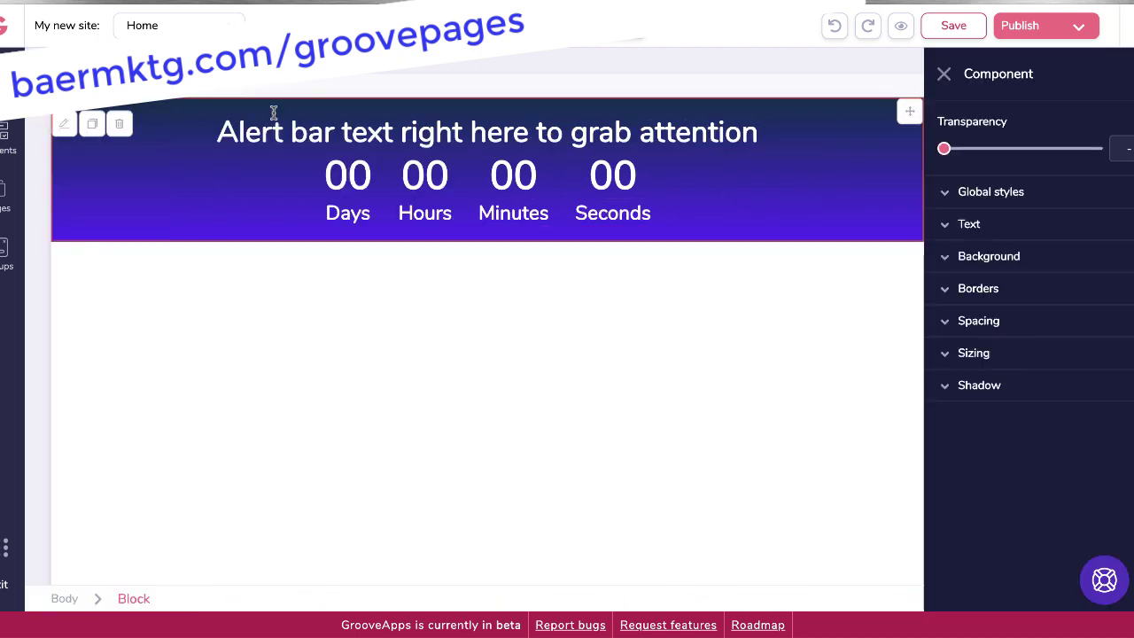
{"action": "left_click", "coordinate": [122, 123]}
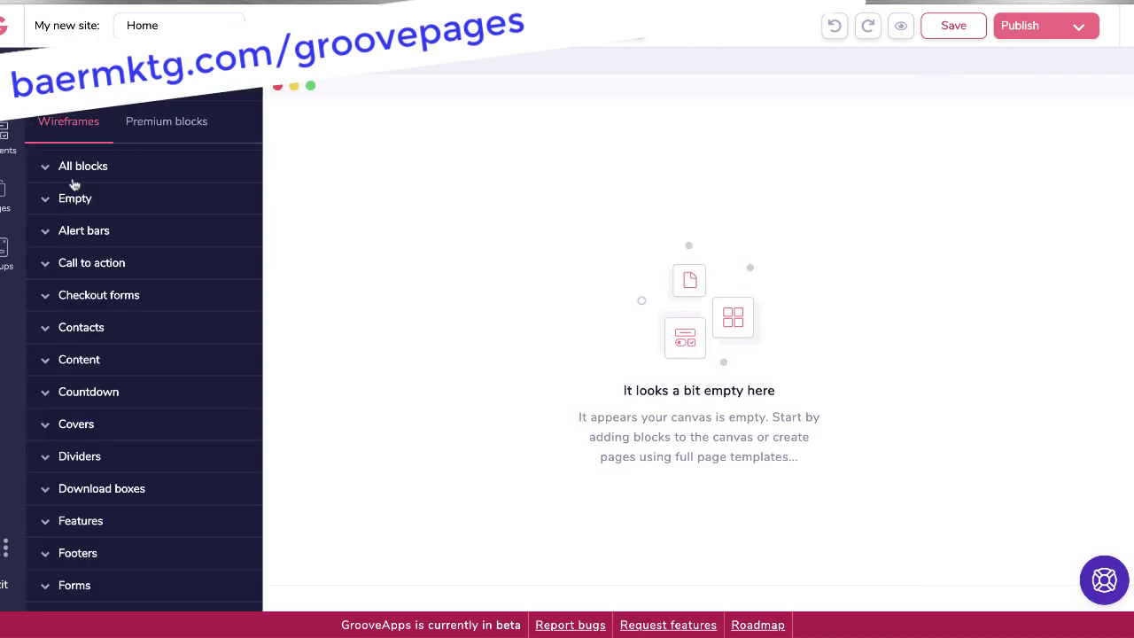
- Add the wireframe cover with a navigation bar, centered headline, two buttons and browser frame, and save the site
{"action": "scroll", "coordinate": [74, 248], "scroll_direction": "down", "scroll_amount": 1}
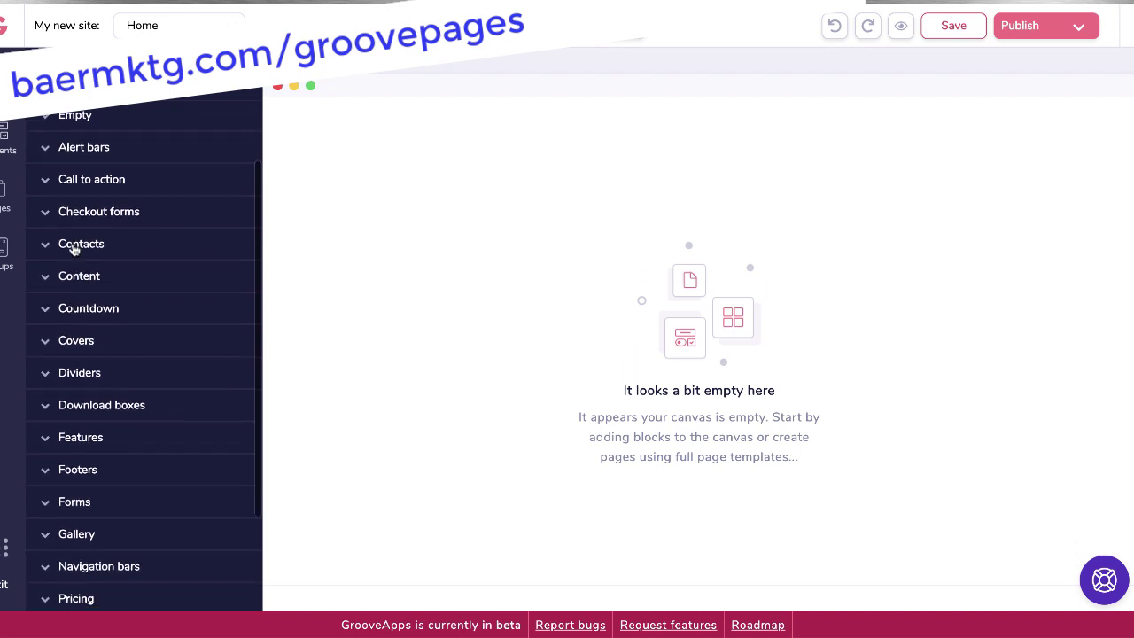
{"action": "left_click", "coordinate": [63, 340]}
{"action": "scroll", "coordinate": [175, 435], "scroll_direction": "down", "scroll_amount": 5}
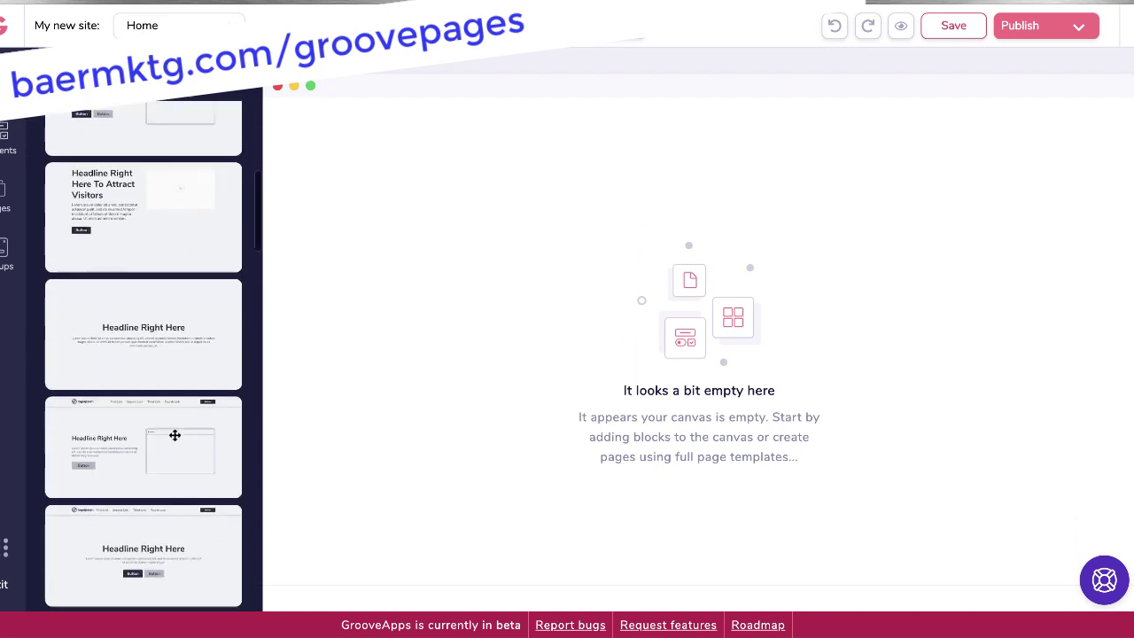
{"action": "scroll", "coordinate": [175, 435], "scroll_direction": "down", "scroll_amount": 10}
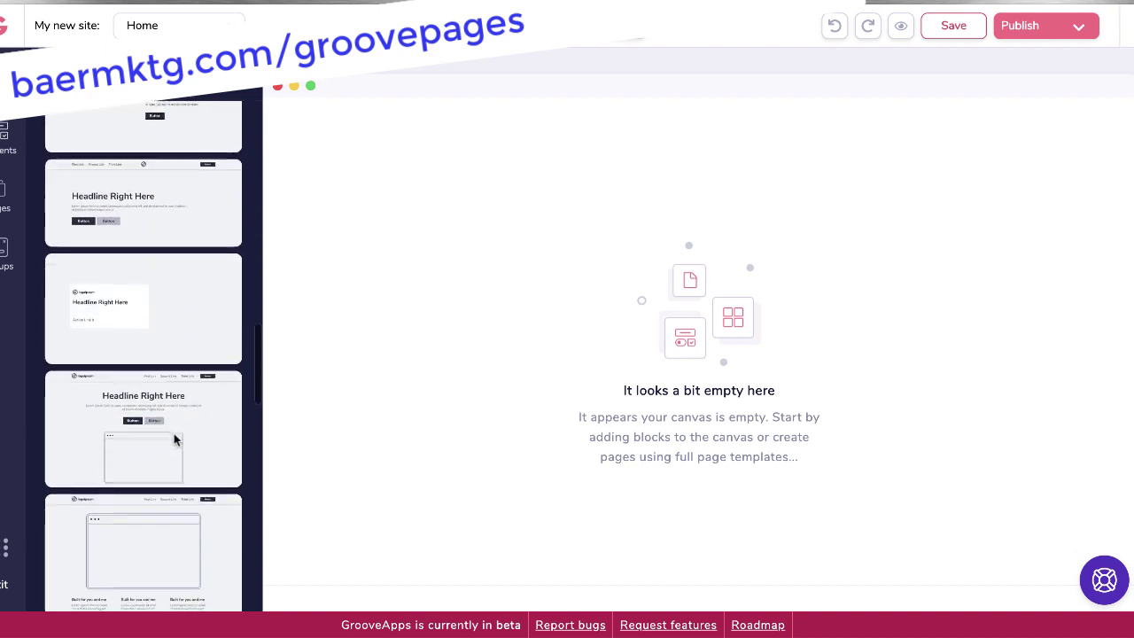
{"action": "scroll", "coordinate": [174, 438], "scroll_direction": "up", "scroll_amount": 1}
{"action": "left_click", "coordinate": [174, 434]}
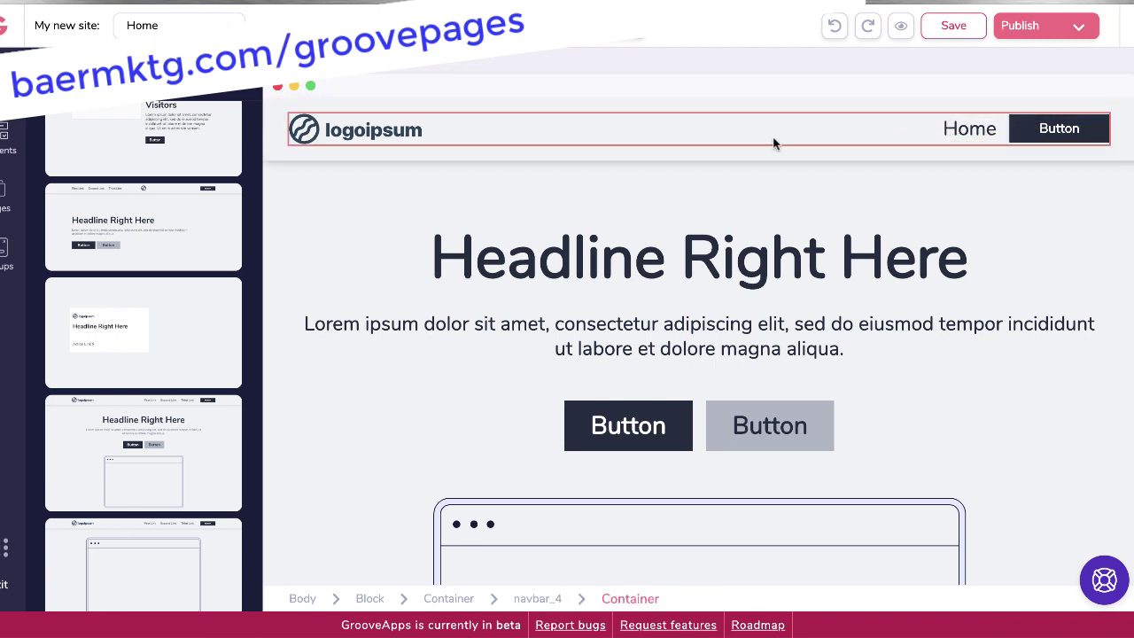
{"action": "key", "text": "ctrl+s"}
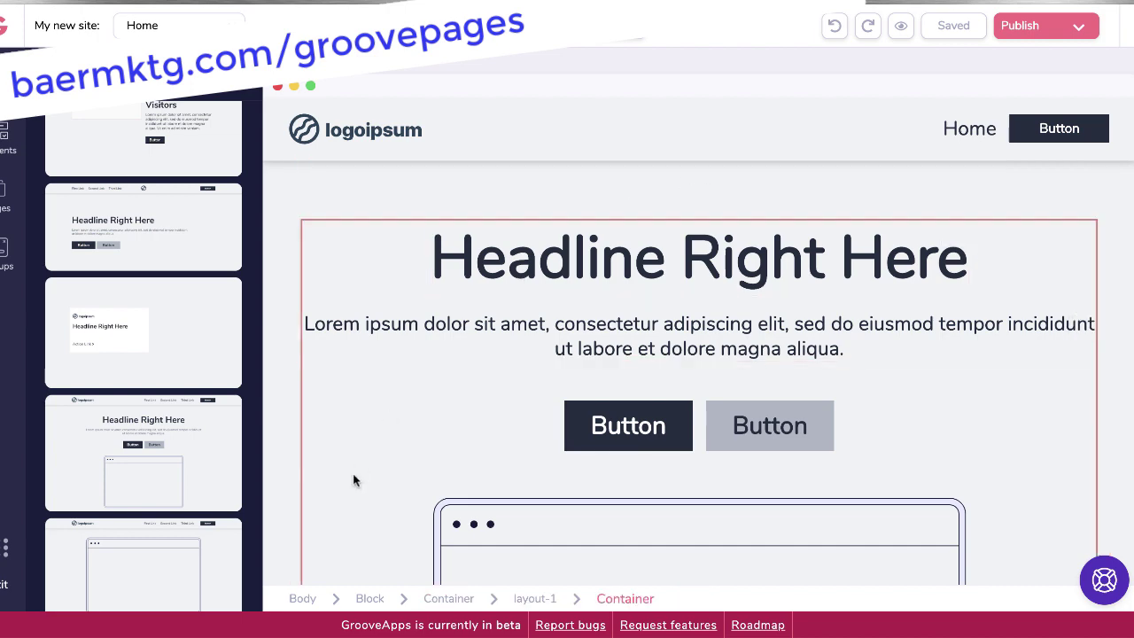
- Delete the whole wireframe cover block, including its navigation bar, from the page
{"action": "scroll", "coordinate": [354, 476], "scroll_direction": "down", "scroll_amount": 3}
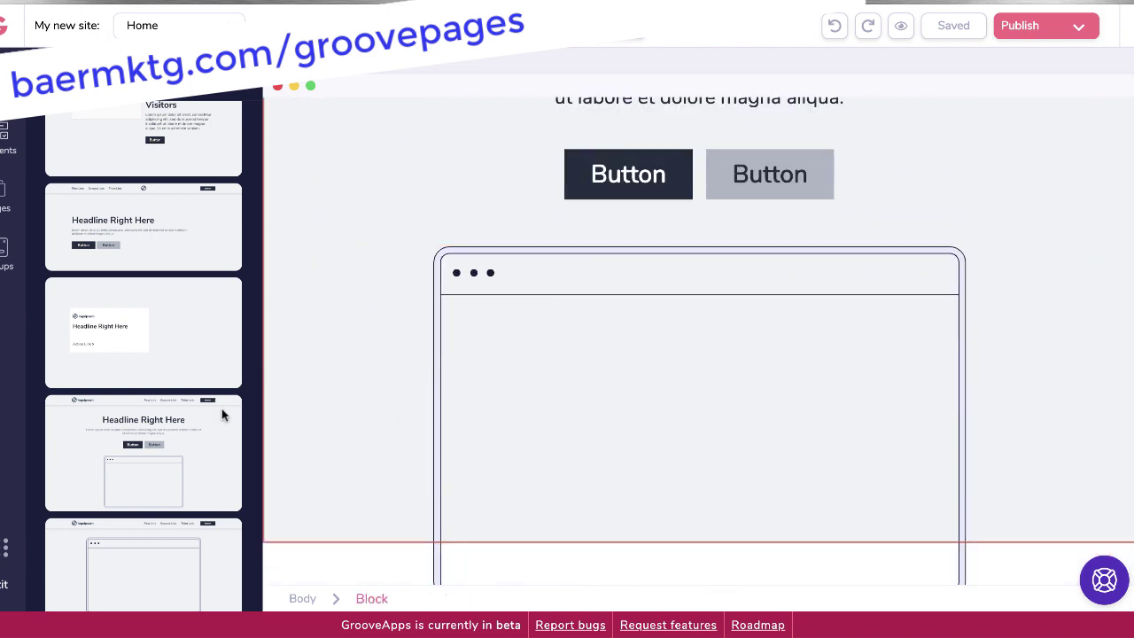
{"action": "scroll", "coordinate": [317, 296], "scroll_direction": "up", "scroll_amount": 2}
{"action": "scroll", "coordinate": [317, 291], "scroll_direction": "up", "scroll_amount": 1}
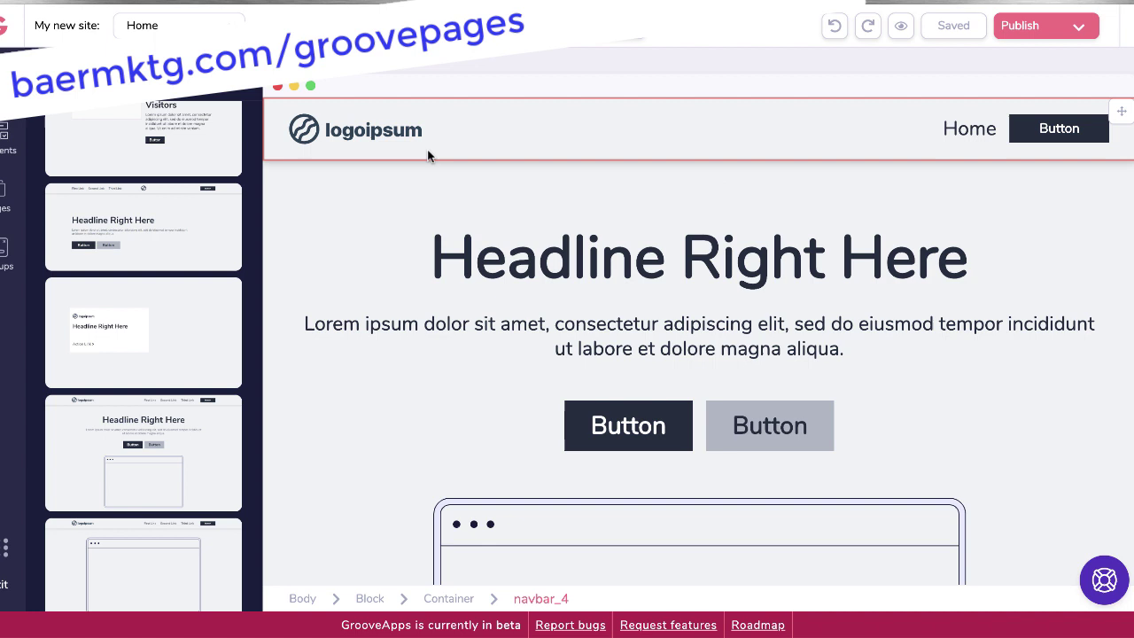
{"action": "left_click", "coordinate": [337, 234]}
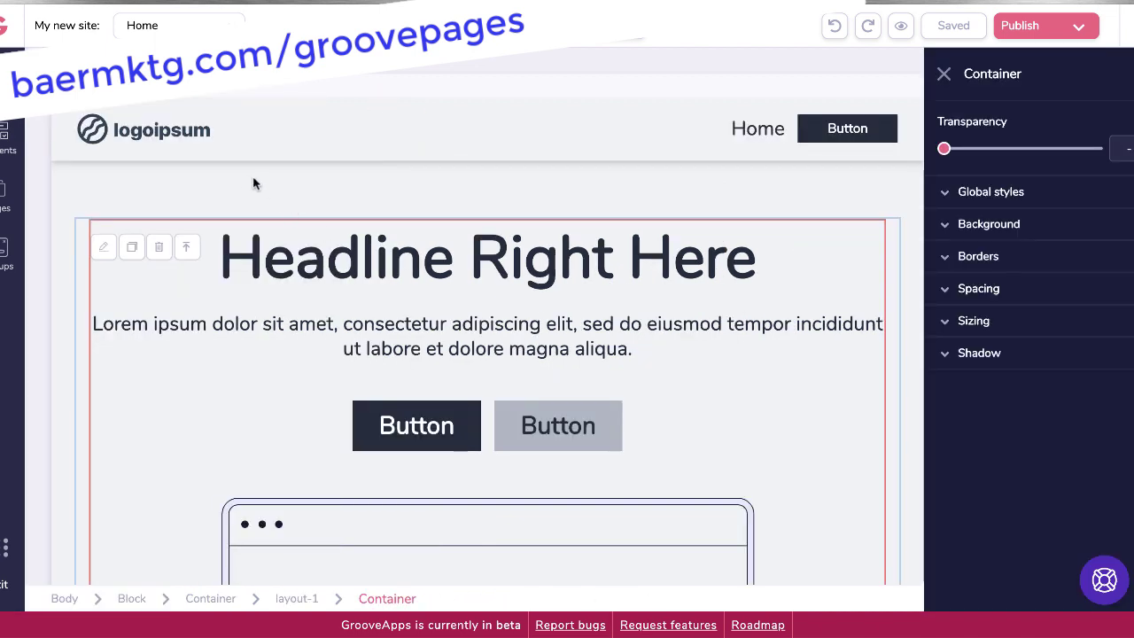
{"action": "left_click", "coordinate": [63, 195]}
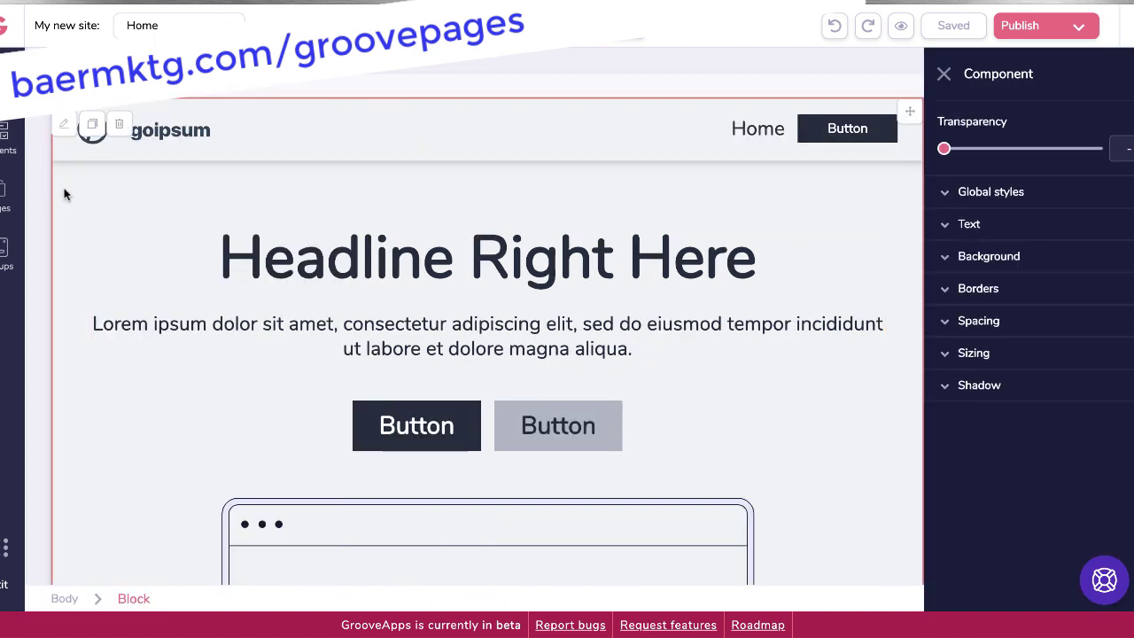
{"action": "left_click", "coordinate": [116, 124]}
- Add the premium cover block with the office team photo and the white headline card to the page
{"action": "left_click", "coordinate": [7, 80]}
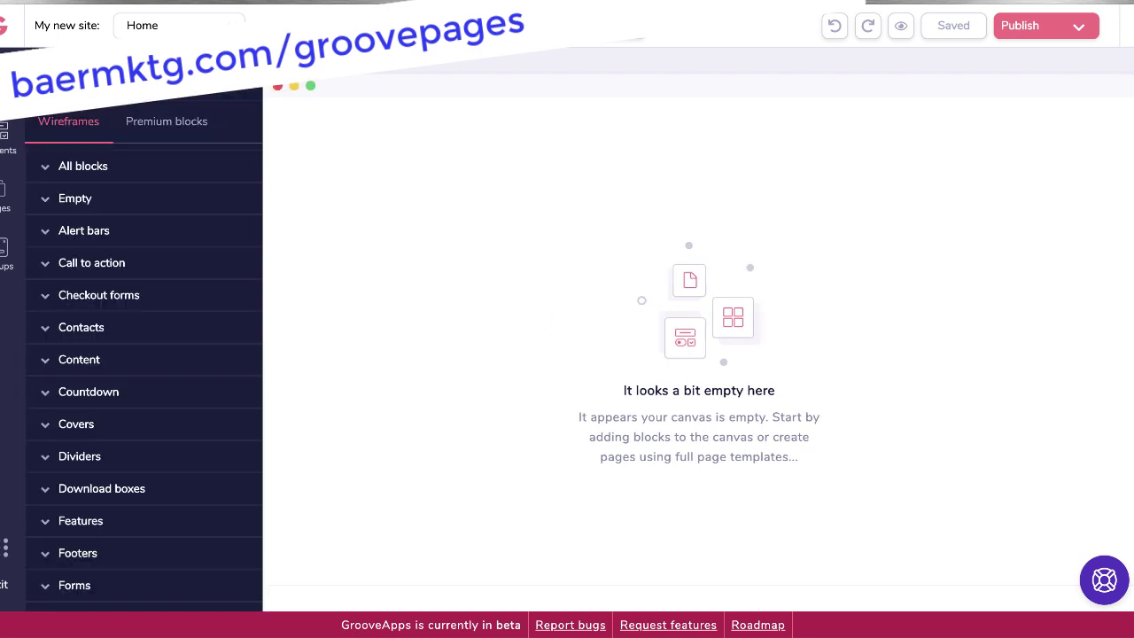
{"action": "left_click", "coordinate": [156, 126]}
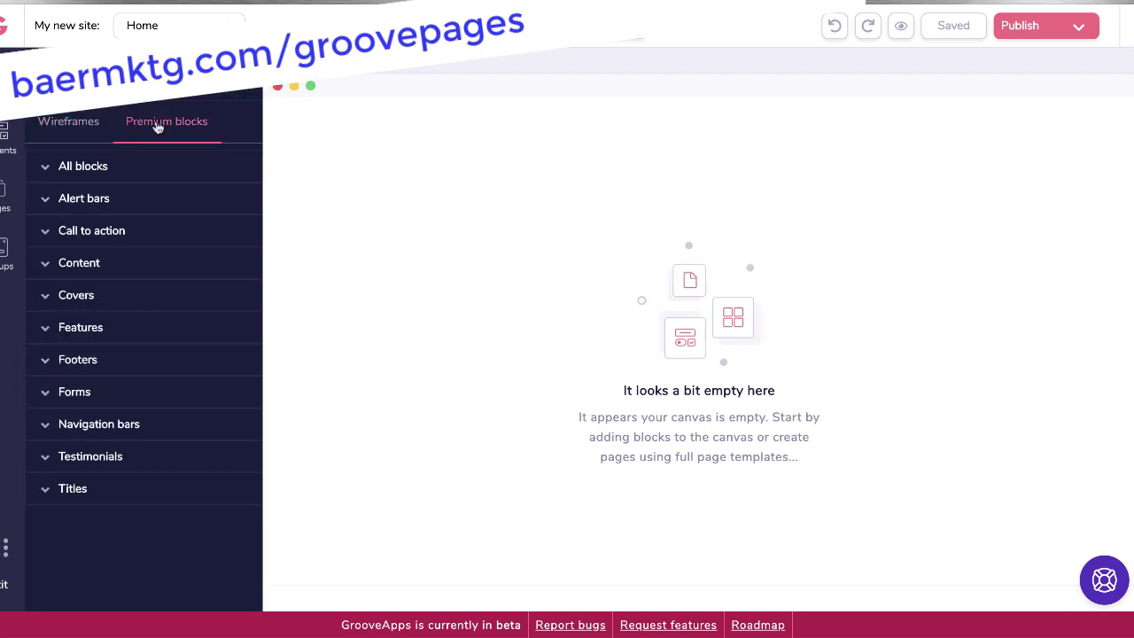
{"action": "left_click", "coordinate": [98, 297]}
{"action": "scroll", "coordinate": [131, 437], "scroll_direction": "down", "scroll_amount": 5}
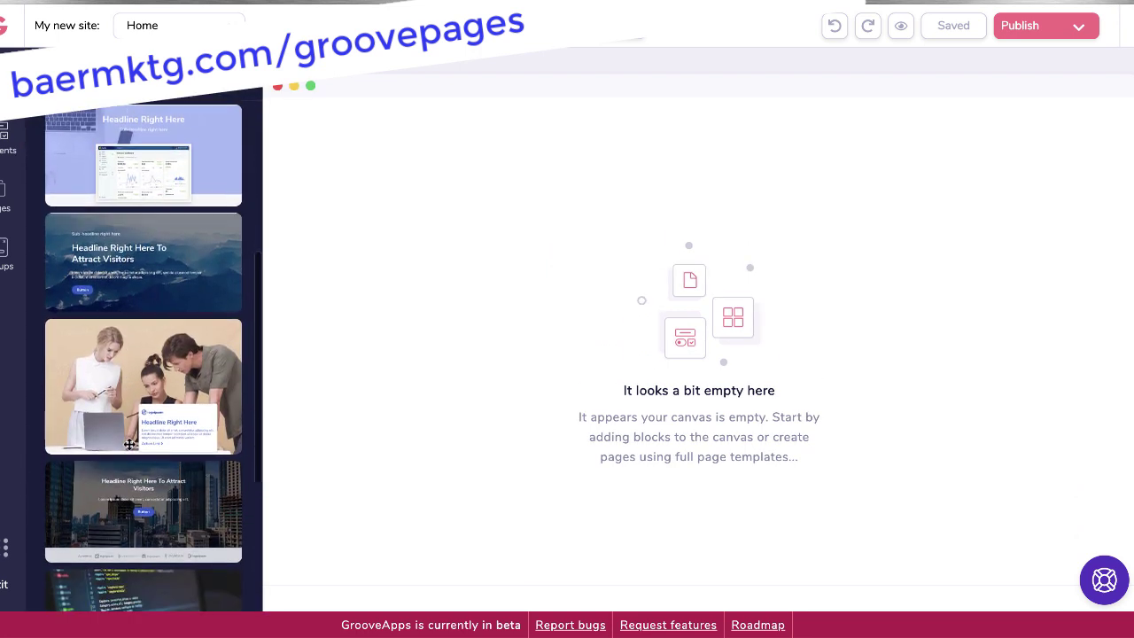
{"action": "left_click", "coordinate": [144, 326]}
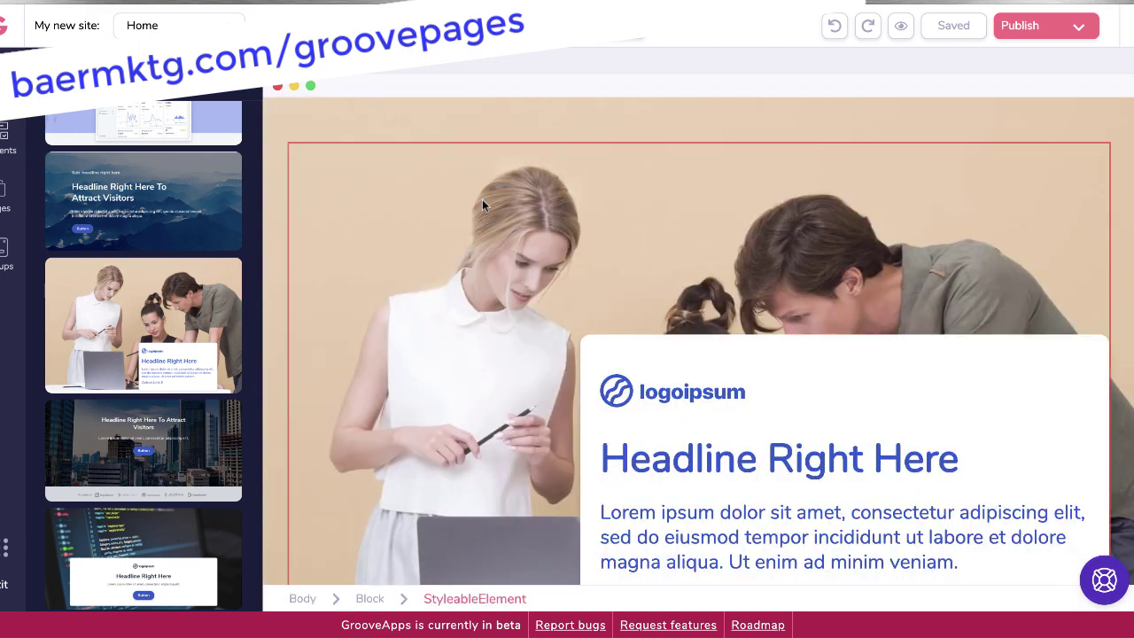
- Search the stock photos for "wine" to use as the background image of the cover's inner component
{"action": "left_click", "coordinate": [338, 180]}
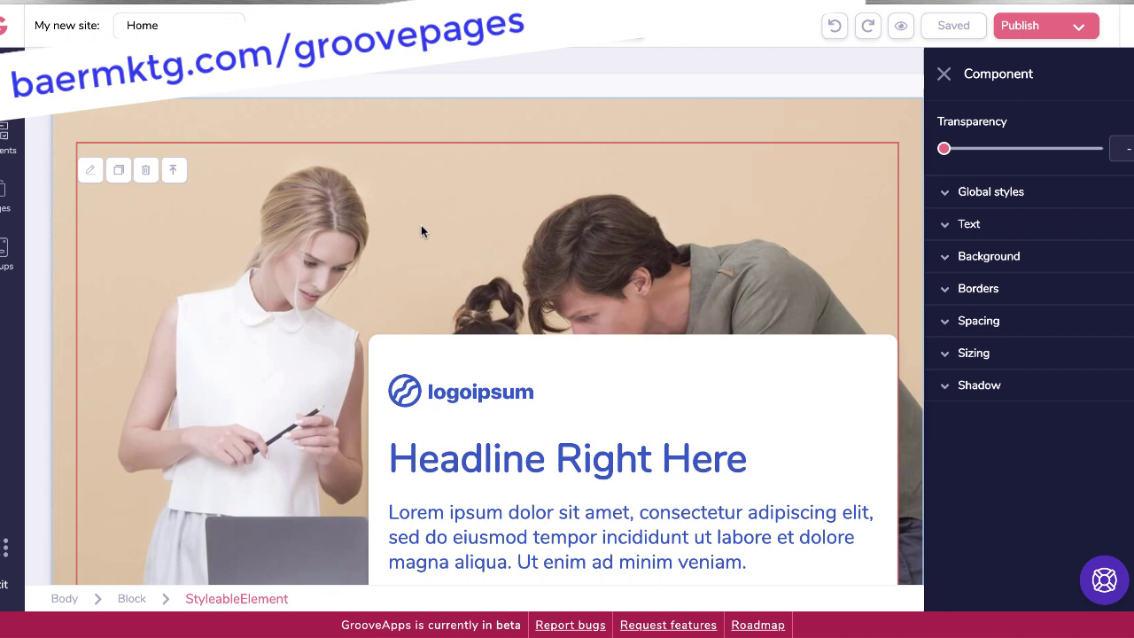
{"action": "left_click", "coordinate": [999, 259]}
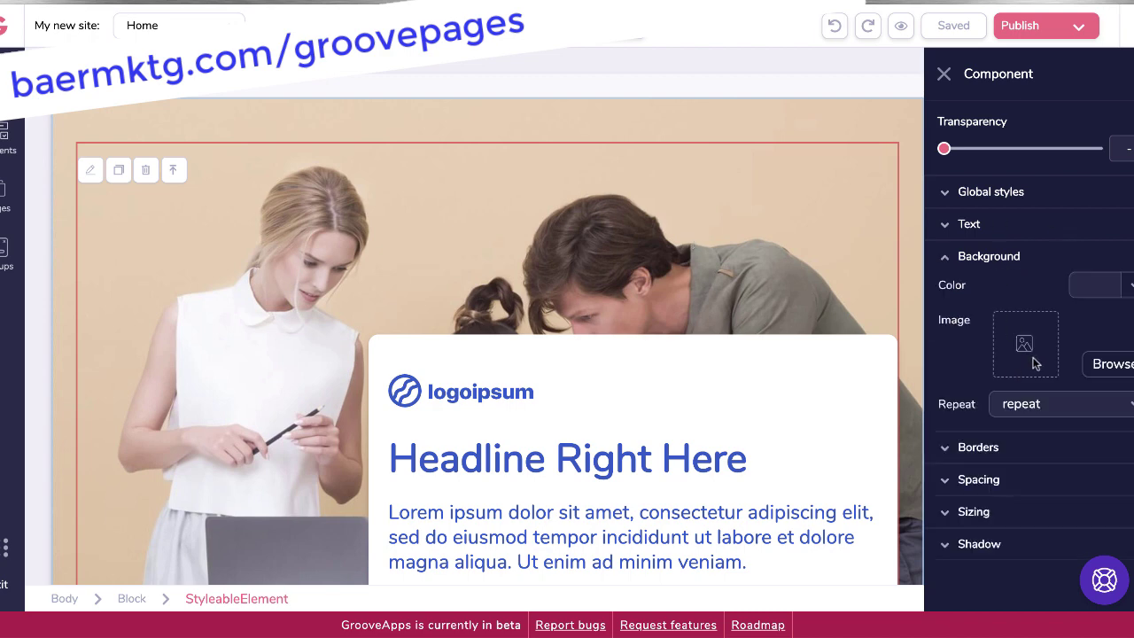
{"action": "left_click", "coordinate": [1114, 365]}
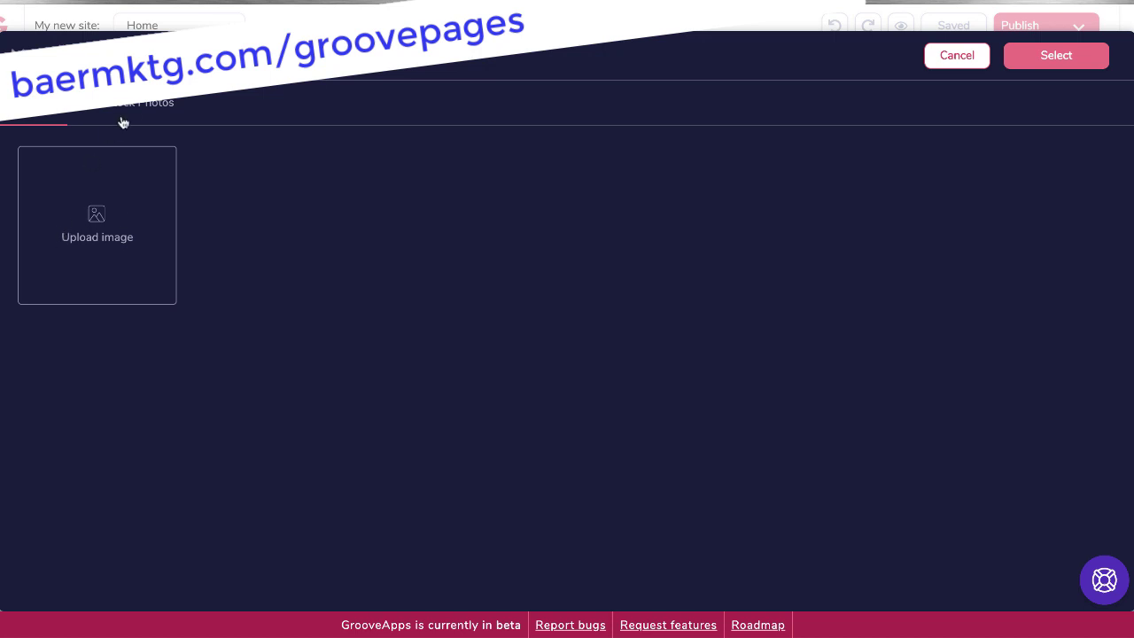
{"action": "left_click", "coordinate": [129, 106]}
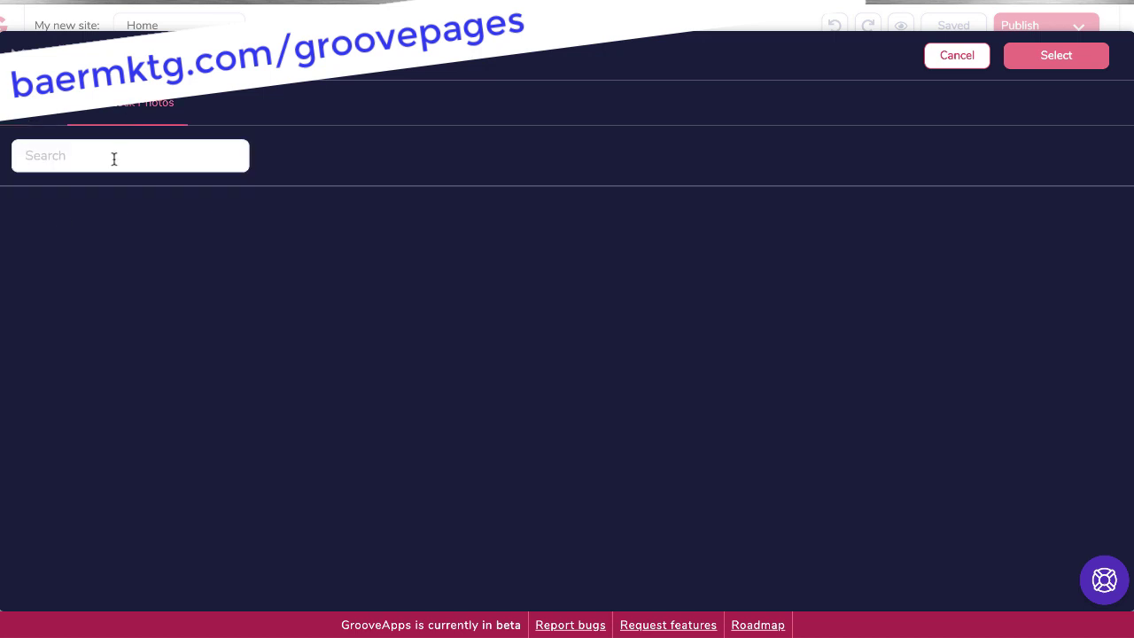
{"action": "type", "text": "wine"}
{"action": "key", "text": "Return"}
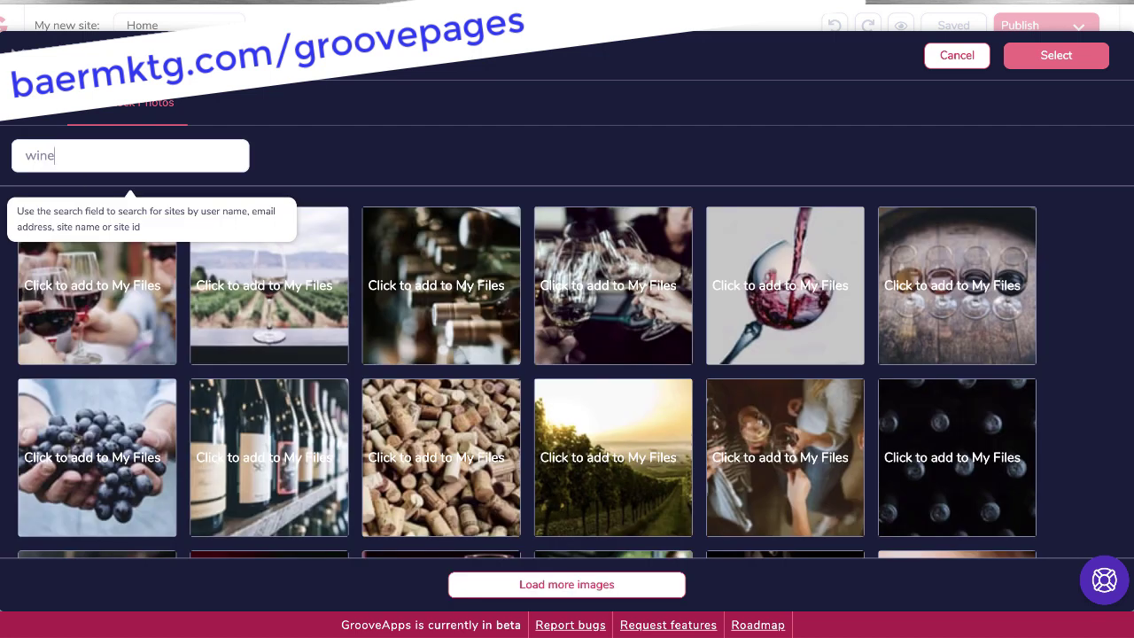
- Add the stock photo of wine bottles on a shelf to My Files and apply it as the component's background image
{"action": "left_click", "coordinate": [265, 444]}
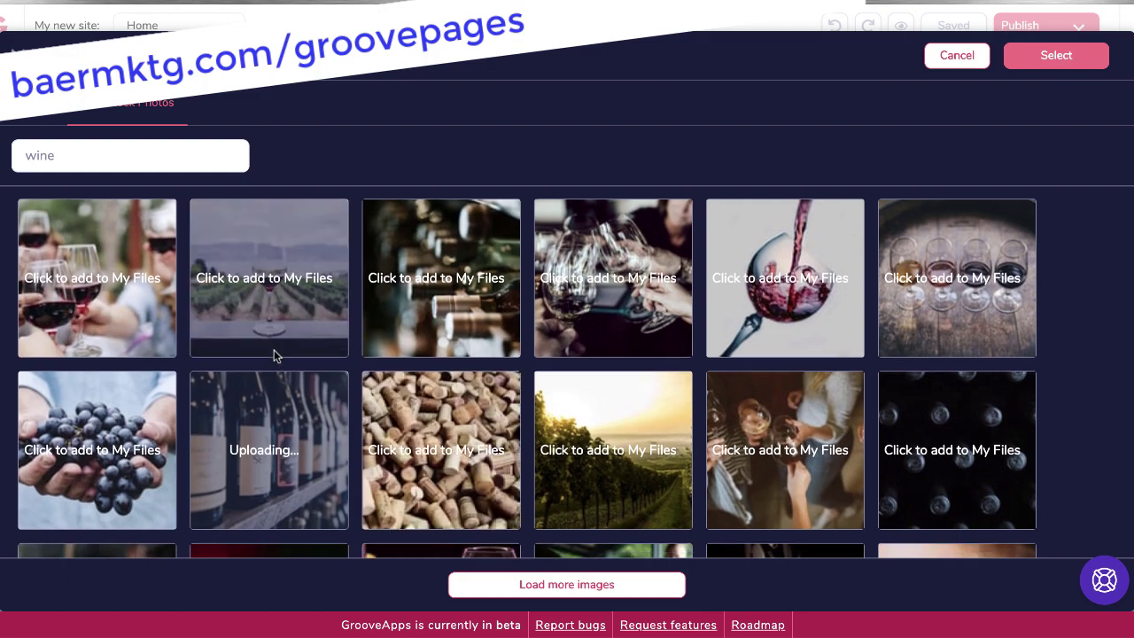
{"action": "scroll", "coordinate": [274, 352], "scroll_direction": "down", "scroll_amount": 4}
{"action": "scroll", "coordinate": [274, 354], "scroll_direction": "up", "scroll_amount": 4}
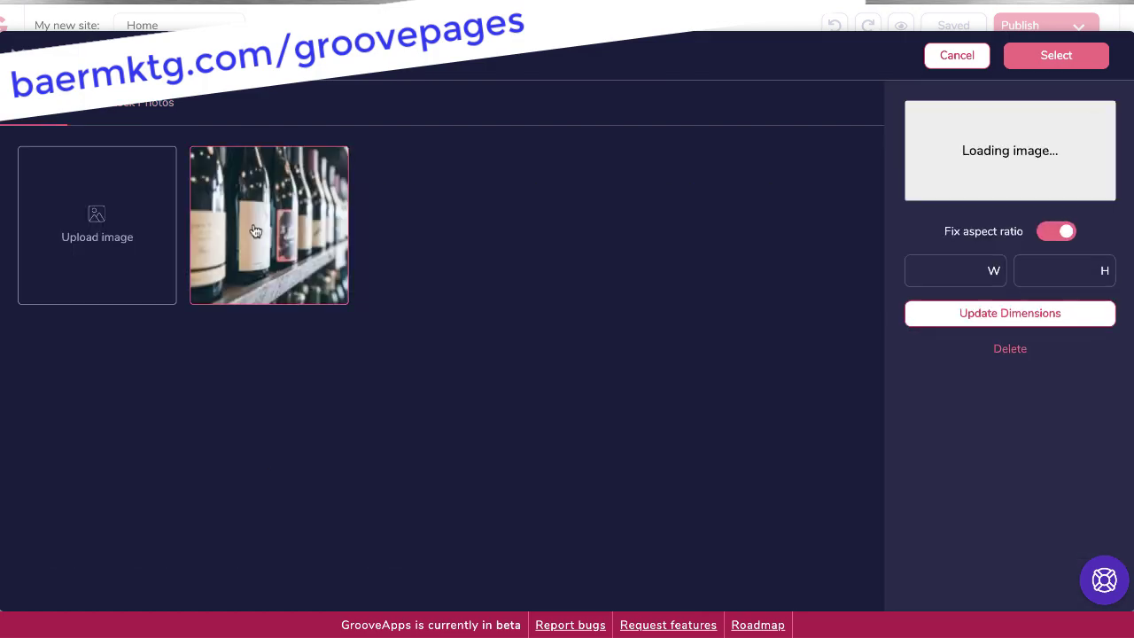
{"action": "left_click", "coordinate": [283, 223]}
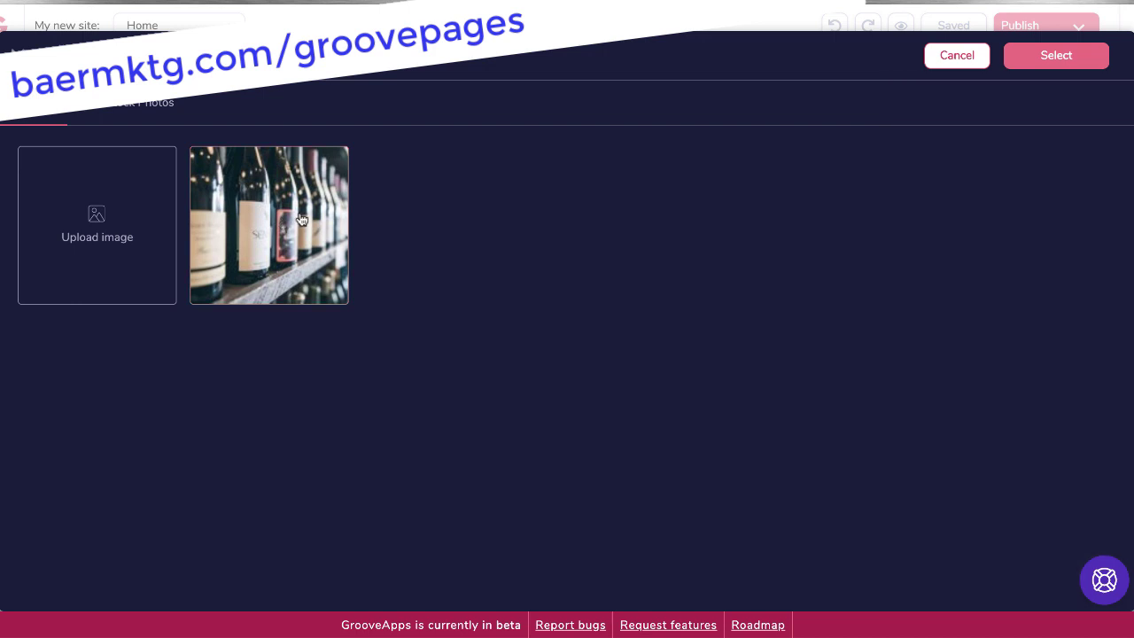
{"action": "left_click", "coordinate": [301, 220]}
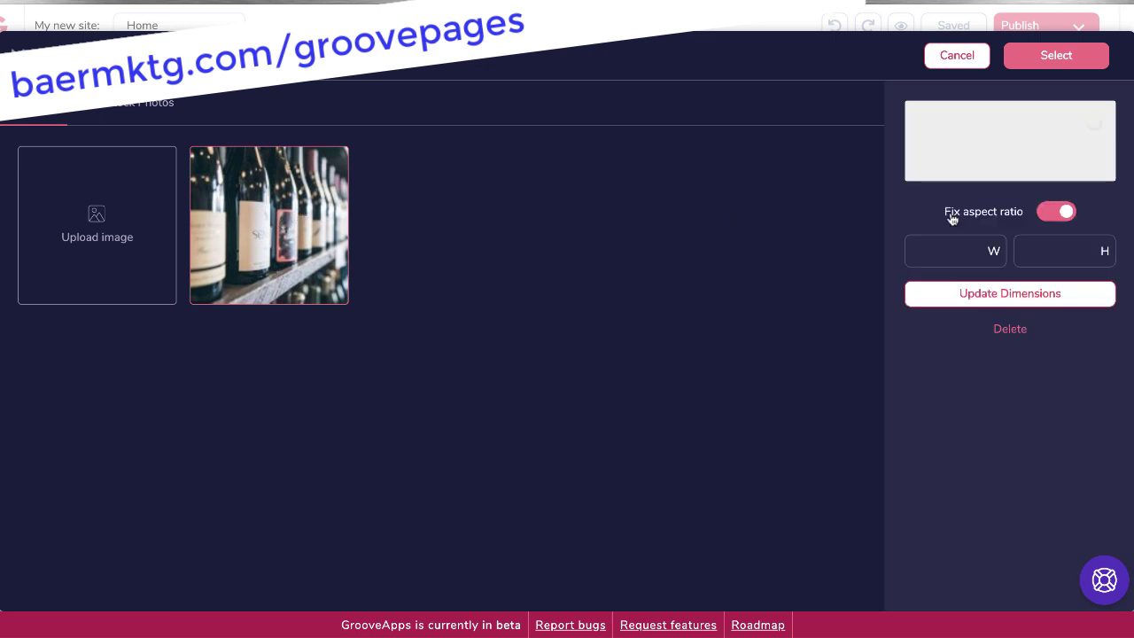
{"action": "left_click", "coordinate": [1051, 55]}
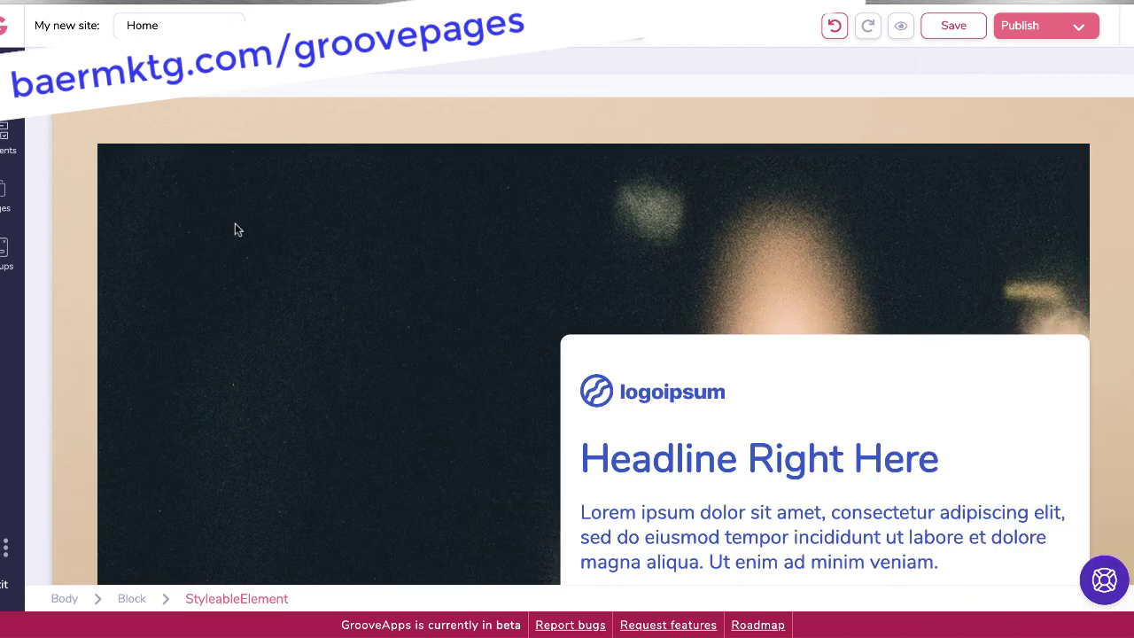
- Delete the cover's inner component holding the wine photo and the headline card, and undo the deletion
{"action": "left_click", "coordinate": [235, 224]}
{"action": "left_click", "coordinate": [144, 177]}
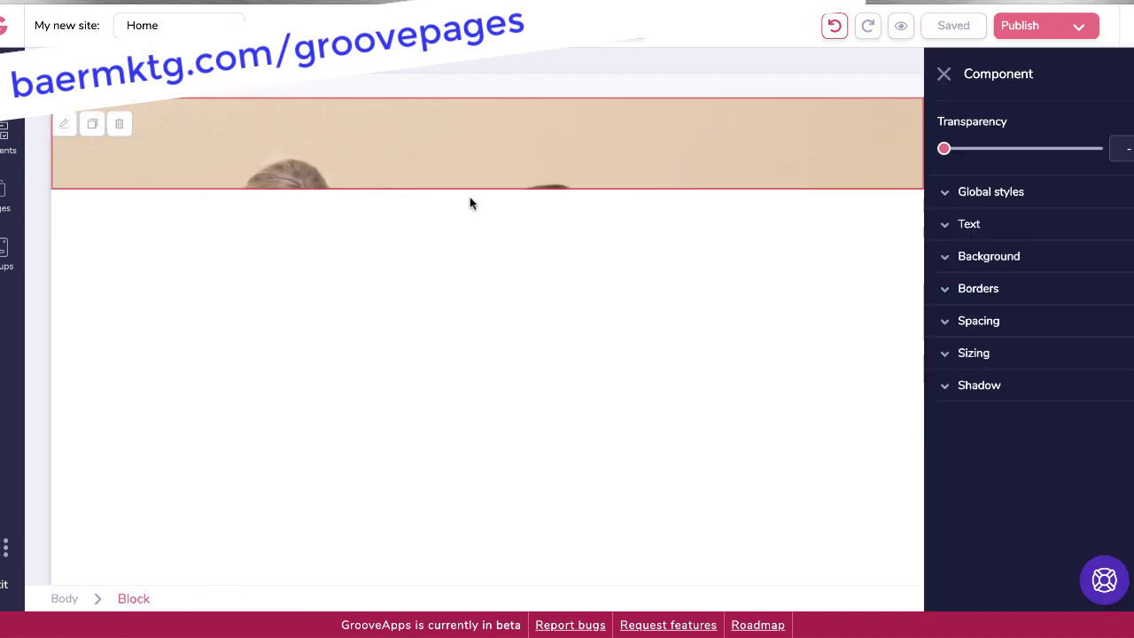
{"action": "left_click", "coordinate": [834, 27]}
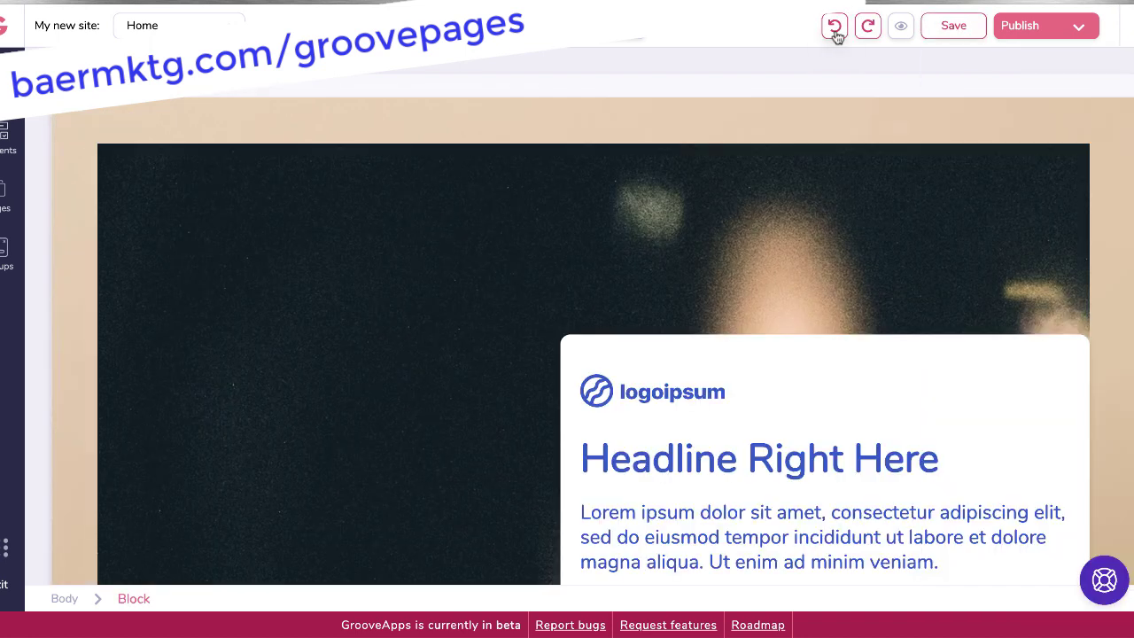
- Undo the wine background on the cover's inner component and remove the office team photo from the cover block's background
{"action": "left_click", "coordinate": [834, 29]}
{"action": "left_click", "coordinate": [483, 114]}
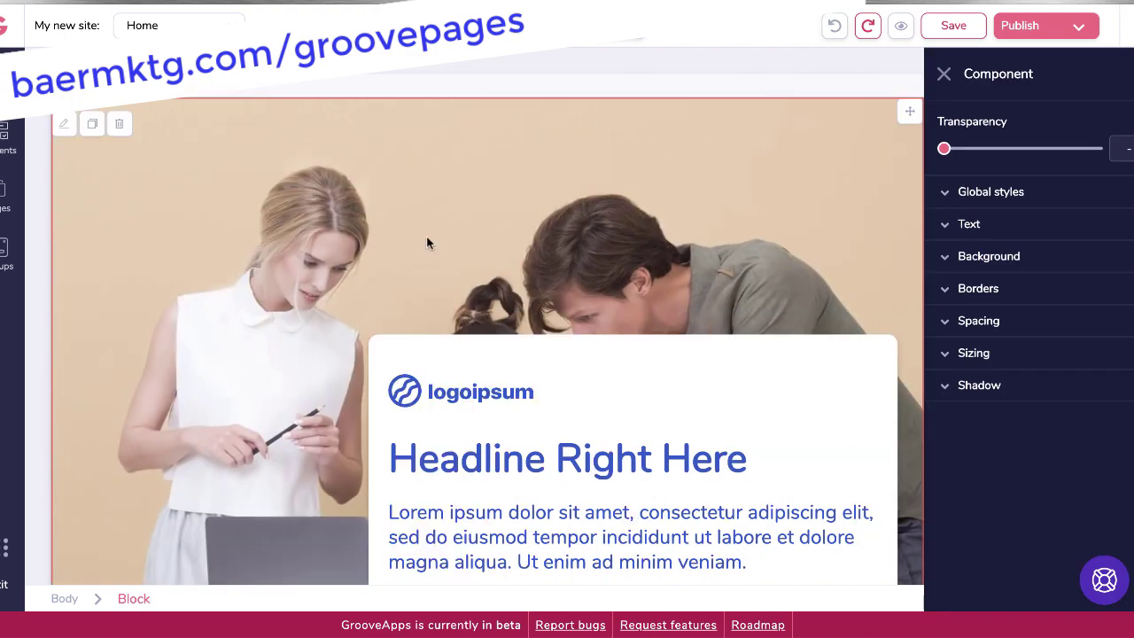
{"action": "left_click", "coordinate": [236, 244]}
{"action": "left_click", "coordinate": [227, 113]}
{"action": "left_click", "coordinate": [993, 259]}
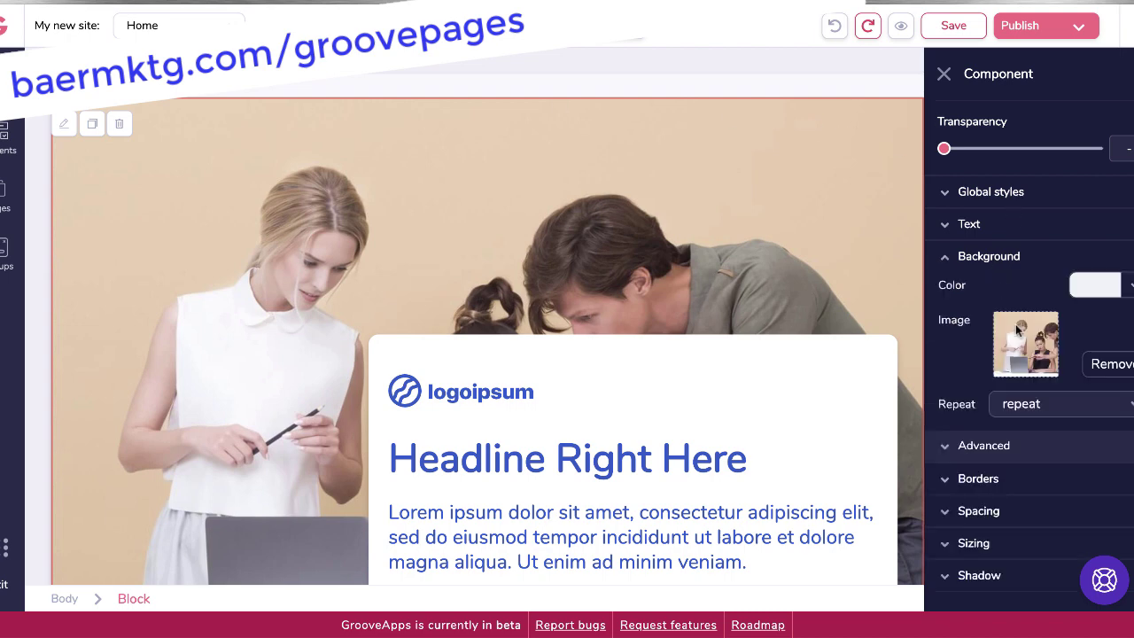
{"action": "left_click", "coordinate": [1116, 365]}
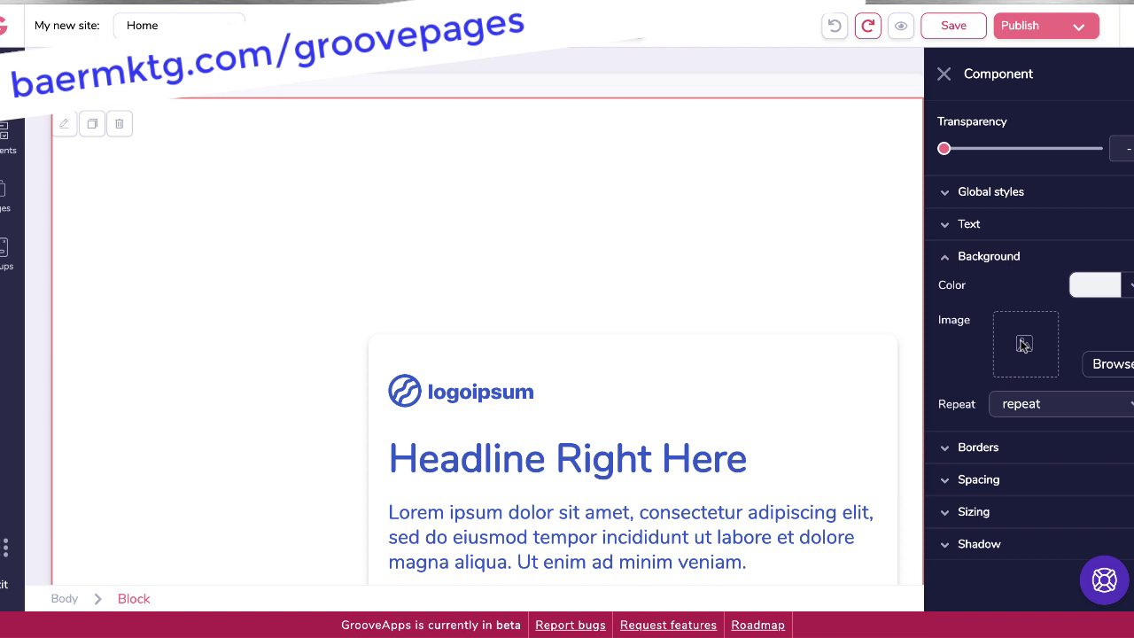
- Set the wine bottles photo from My Files as the cover block's background image
{"action": "left_click", "coordinate": [1107, 366]}
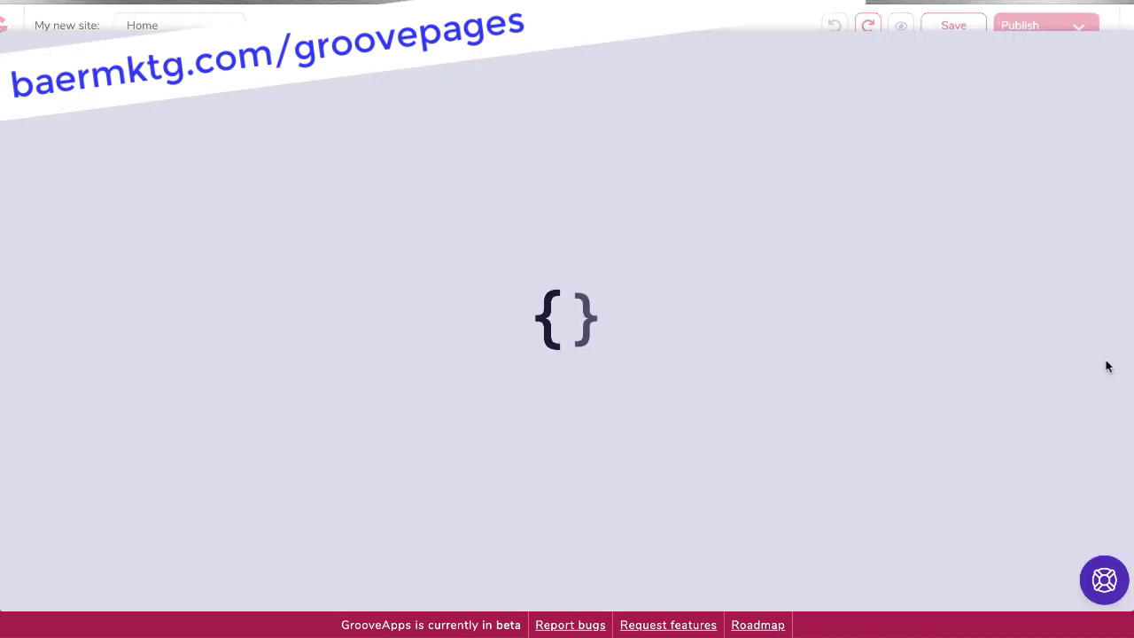
{"action": "left_click", "coordinate": [284, 236]}
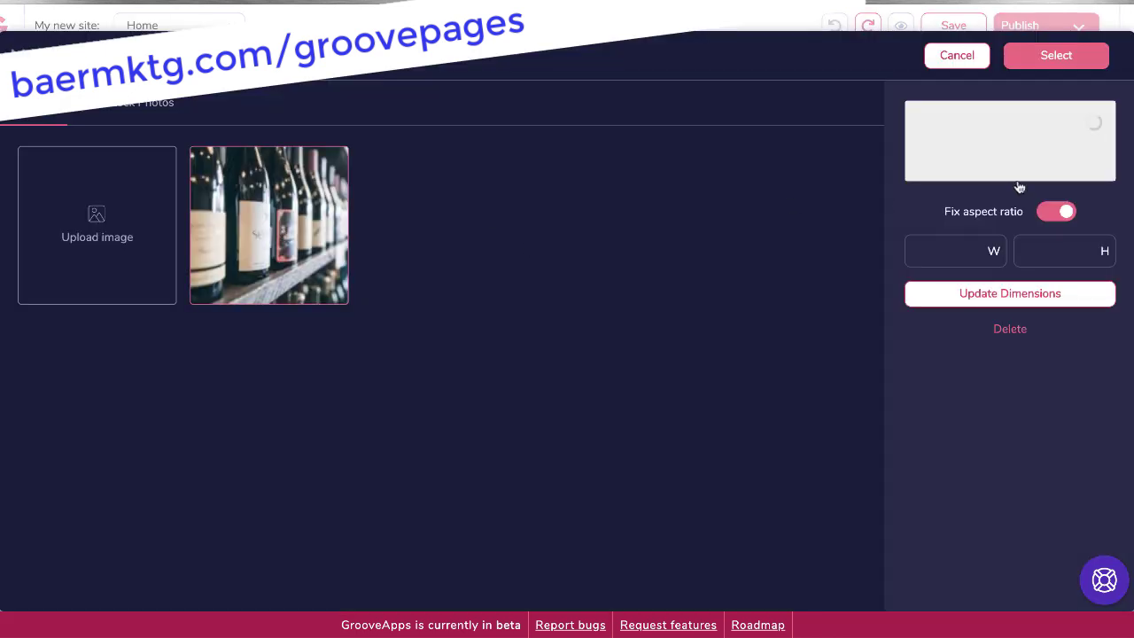
{"action": "left_click", "coordinate": [1050, 58]}
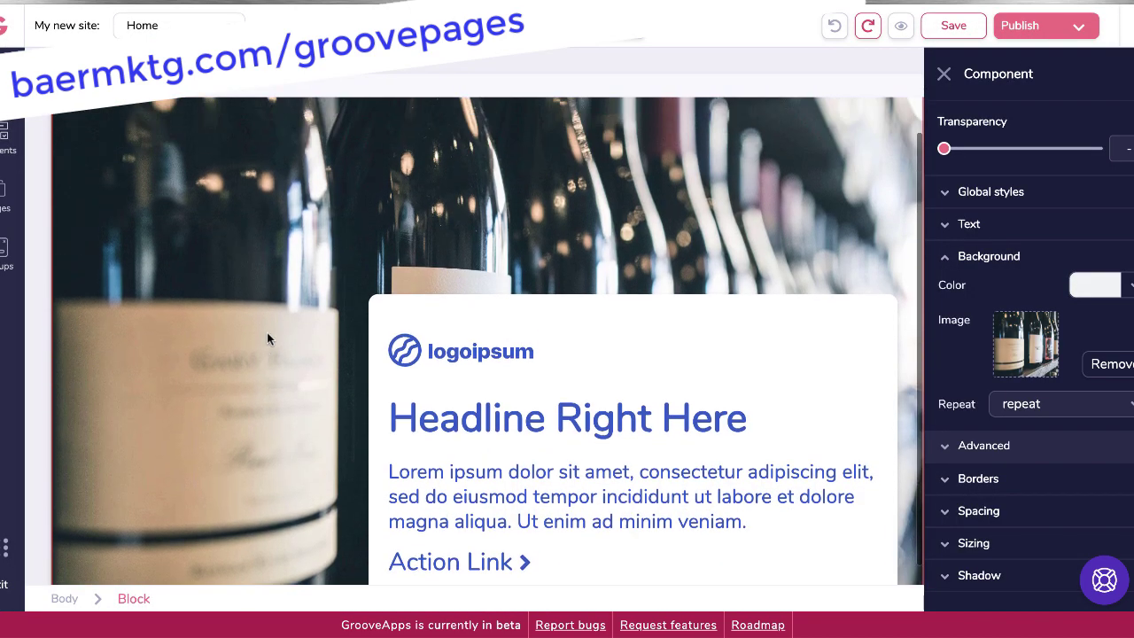
{"action": "scroll", "coordinate": [266, 333], "scroll_direction": "up", "scroll_amount": 1}
{"action": "scroll", "coordinate": [481, 395], "scroll_direction": "down", "scroll_amount": 2}
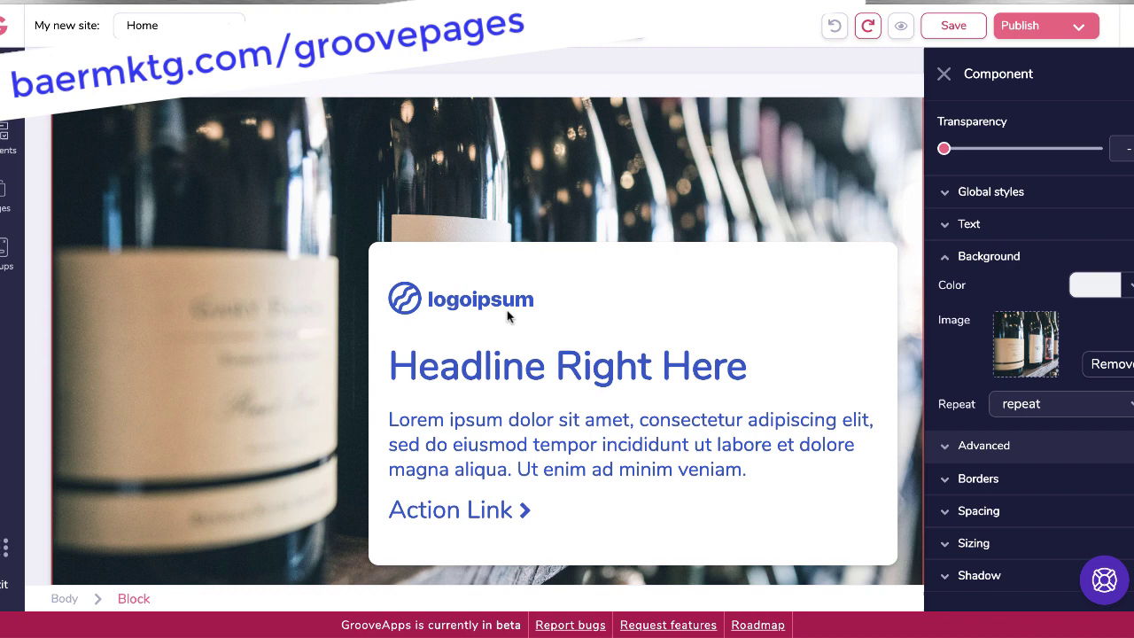
- Open the headline text for editing and the design settings of the Action Link button, leaving both without edits
{"action": "double_click", "coordinate": [461, 364]}
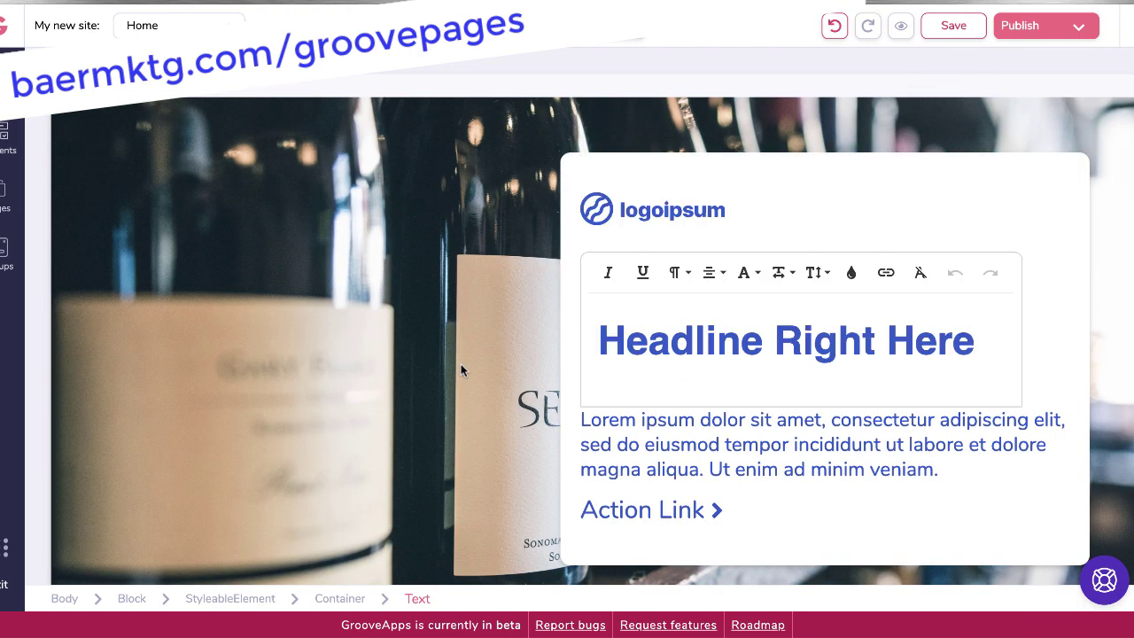
{"action": "left_click", "coordinate": [978, 340]}
{"action": "left_click", "coordinate": [626, 511]}
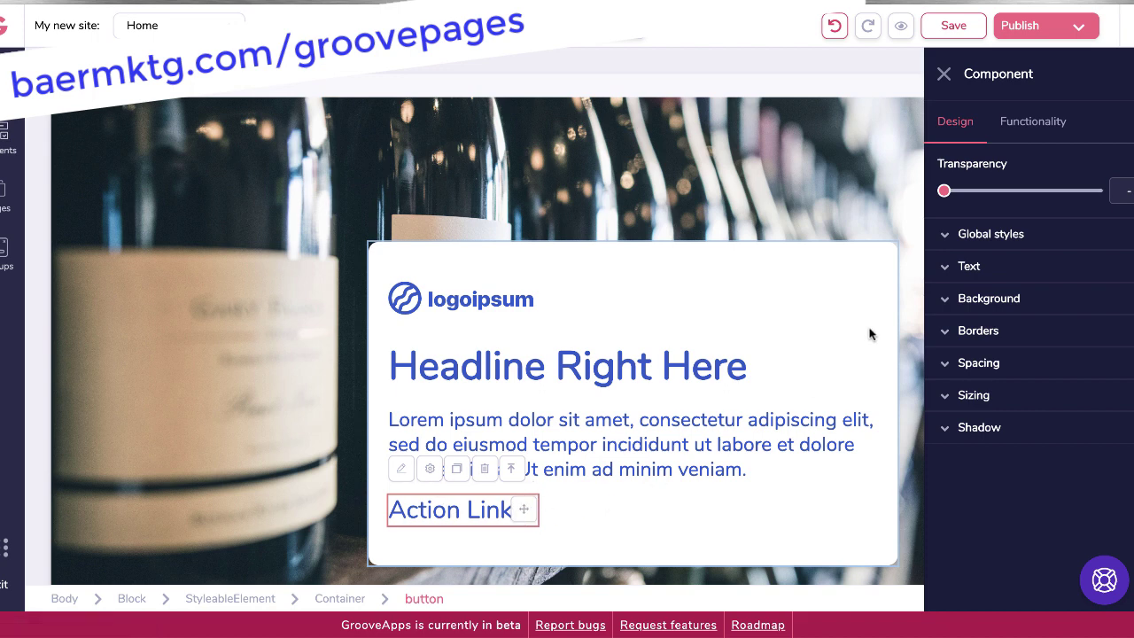
{"action": "left_click", "coordinate": [943, 75]}
{"action": "left_click", "coordinate": [529, 214]}
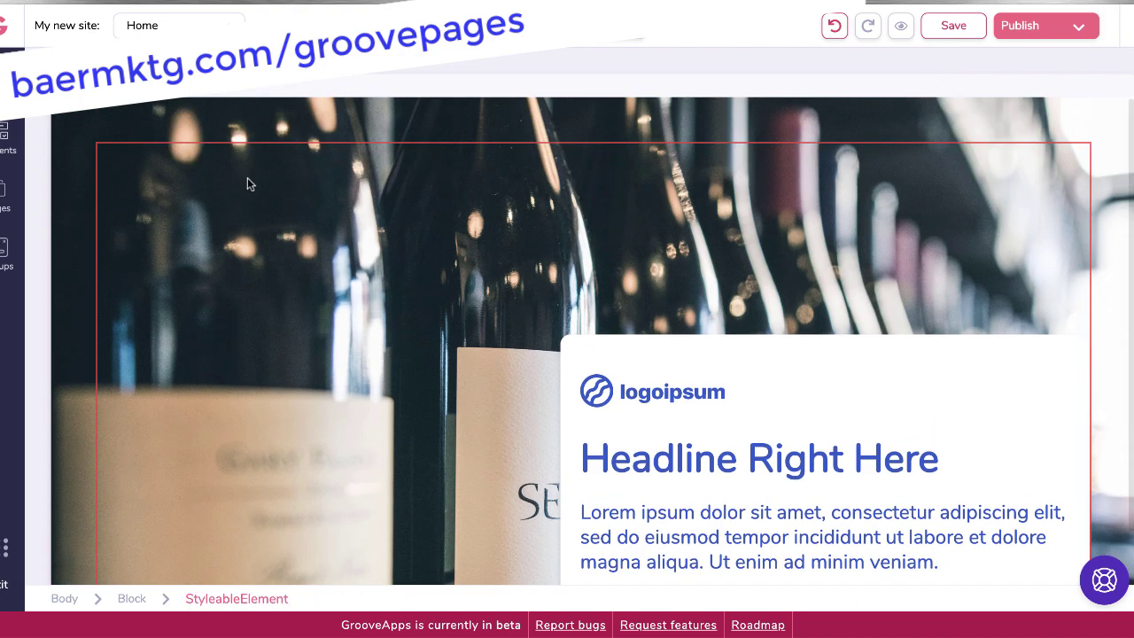
- Add the premium features block with six features on a light background to the page
{"action": "left_click", "coordinate": [78, 203]}
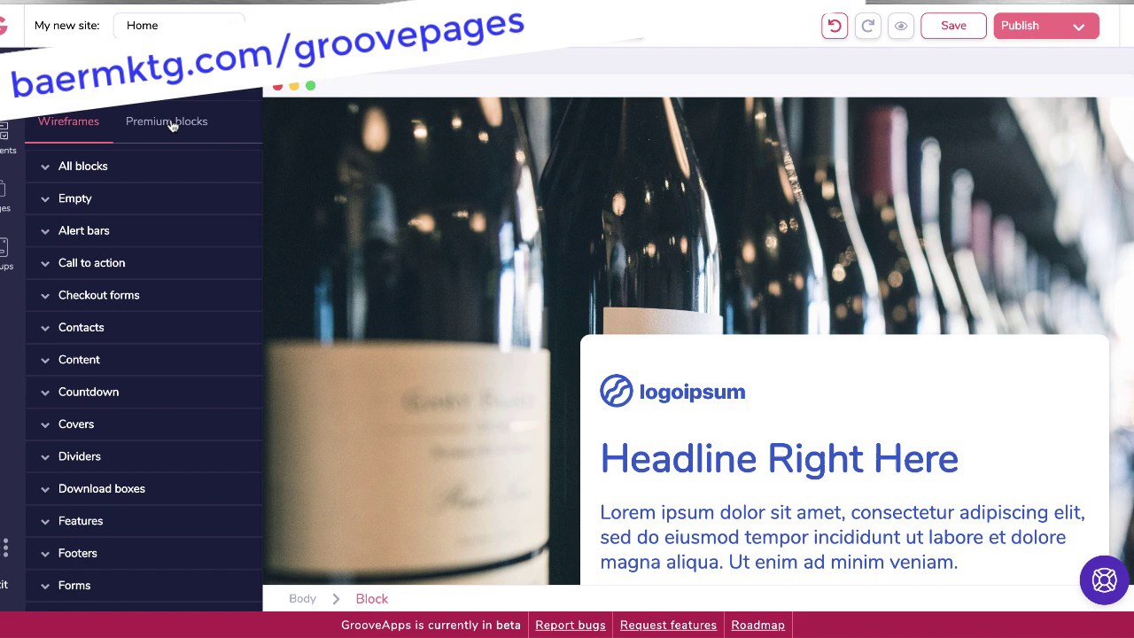
{"action": "left_click", "coordinate": [144, 129]}
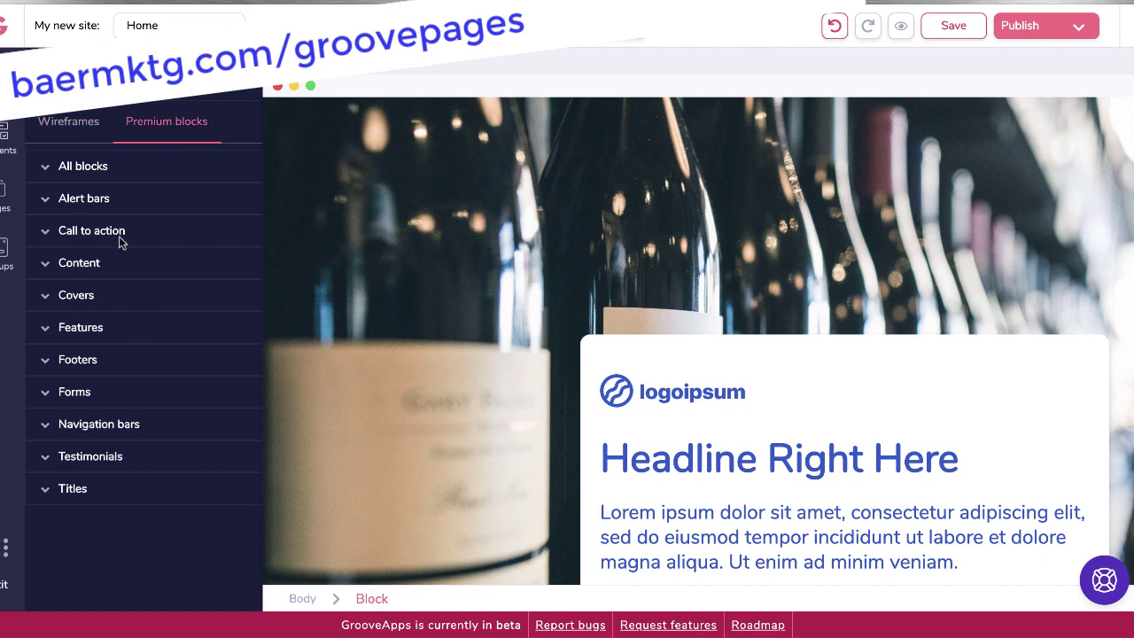
{"action": "left_click", "coordinate": [78, 328]}
{"action": "scroll", "coordinate": [106, 292], "scroll_direction": "down", "scroll_amount": 2}
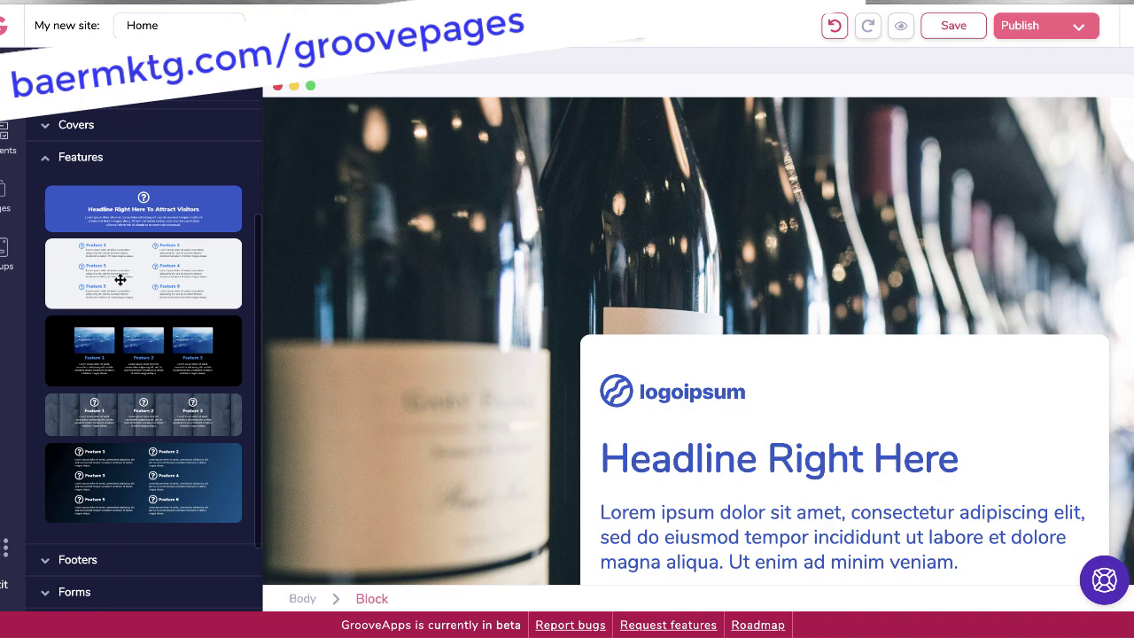
{"action": "scroll", "coordinate": [445, 363], "scroll_direction": "down", "scroll_amount": 1}
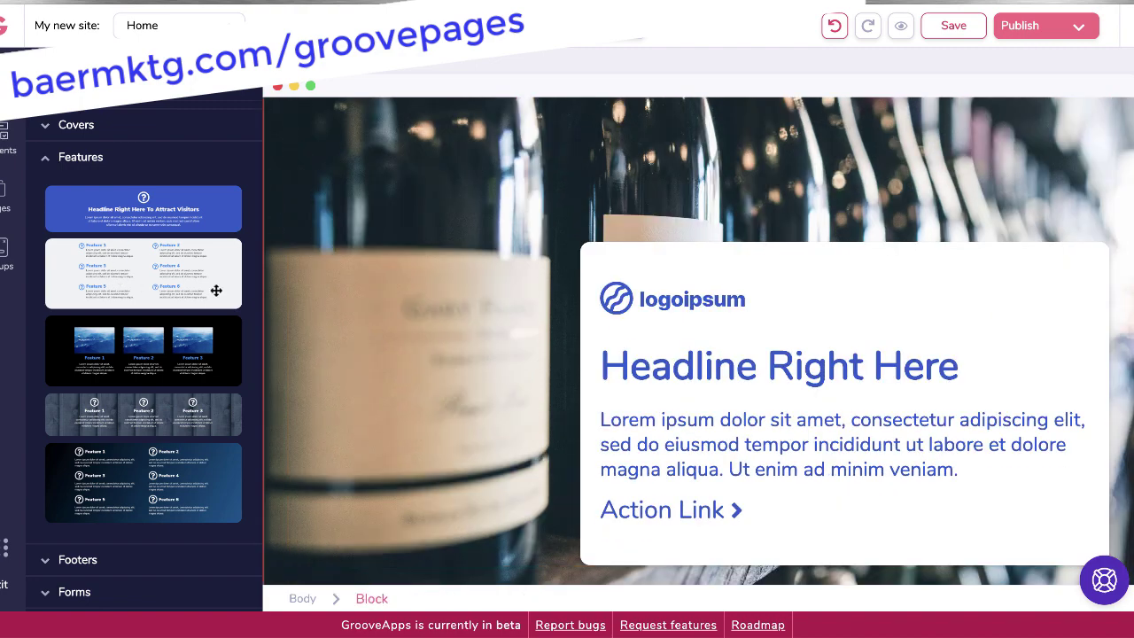
{"action": "left_click", "coordinate": [129, 270]}
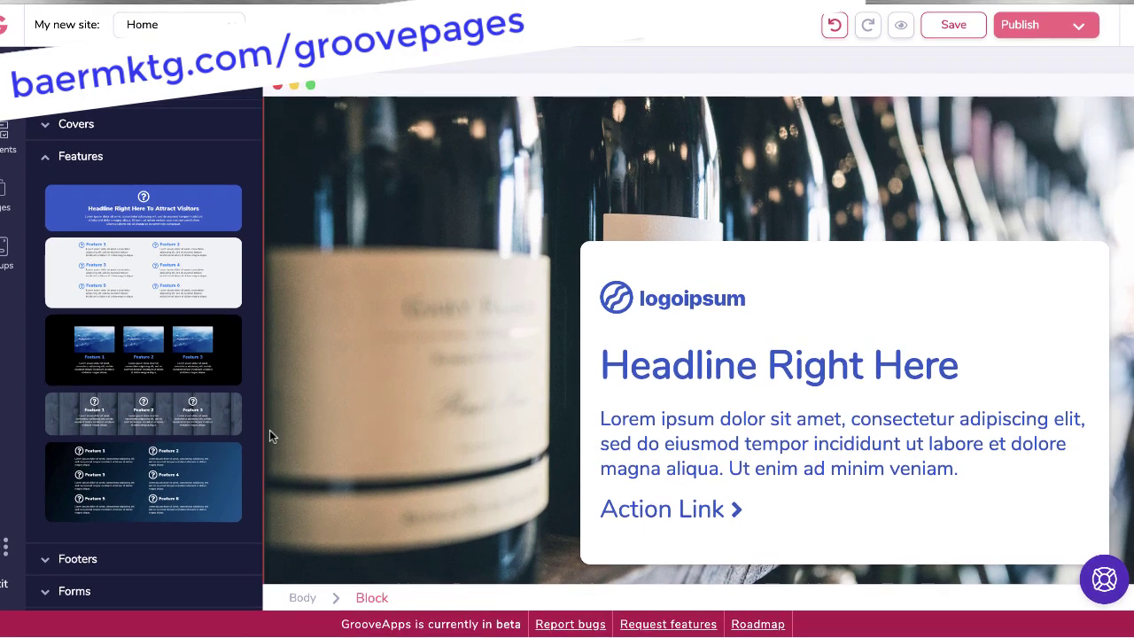
{"action": "scroll", "coordinate": [269, 429], "scroll_direction": "down", "scroll_amount": 4}
{"action": "scroll", "coordinate": [315, 242], "scroll_direction": "up", "scroll_amount": 5}
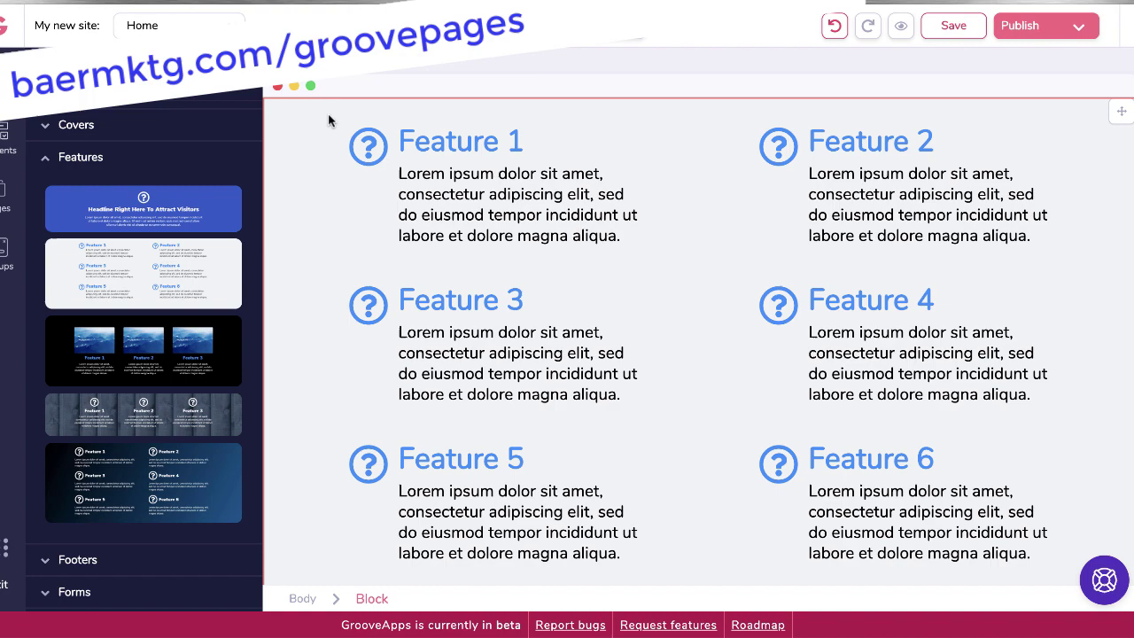
- Move the six-feature block below the wine cover block
{"action": "left_click", "coordinate": [294, 124]}
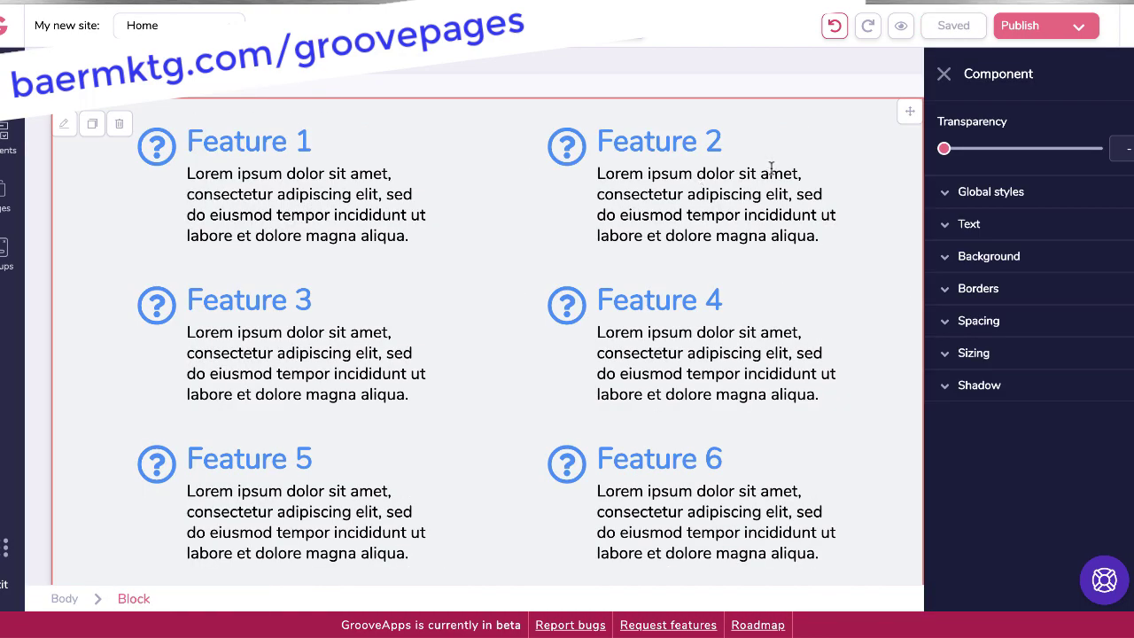
{"action": "left_click_drag", "start_coordinate": [911, 114], "coordinate": [927, 219]}
{"action": "scroll", "coordinate": [927, 219], "scroll_direction": "up", "scroll_amount": 5}
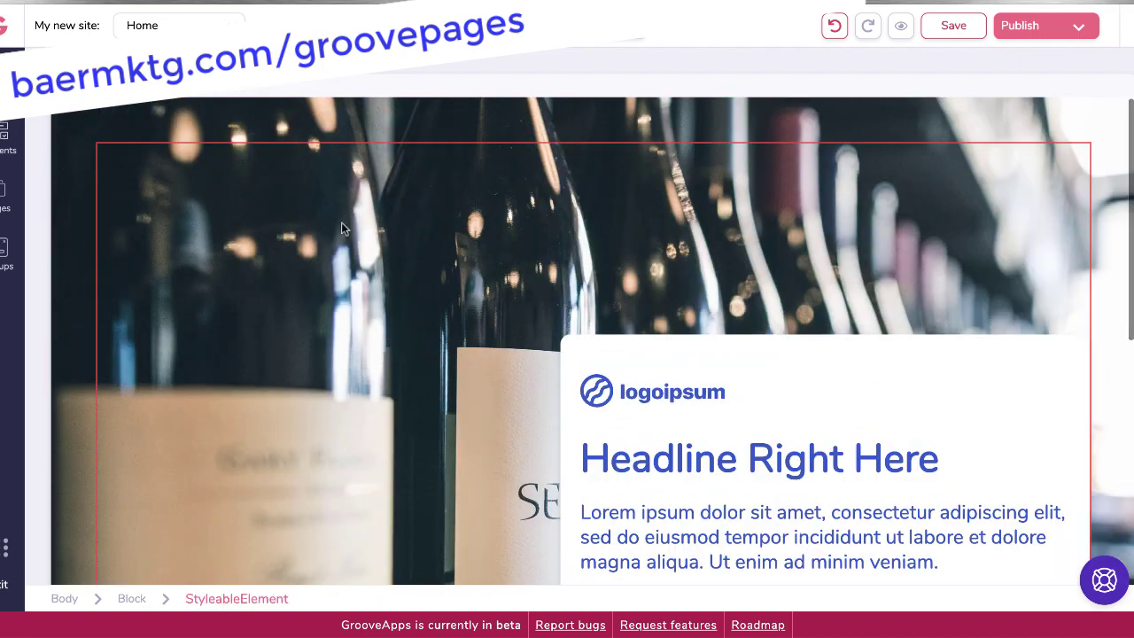
{"action": "scroll", "coordinate": [325, 218], "scroll_direction": "down", "scroll_amount": 5}
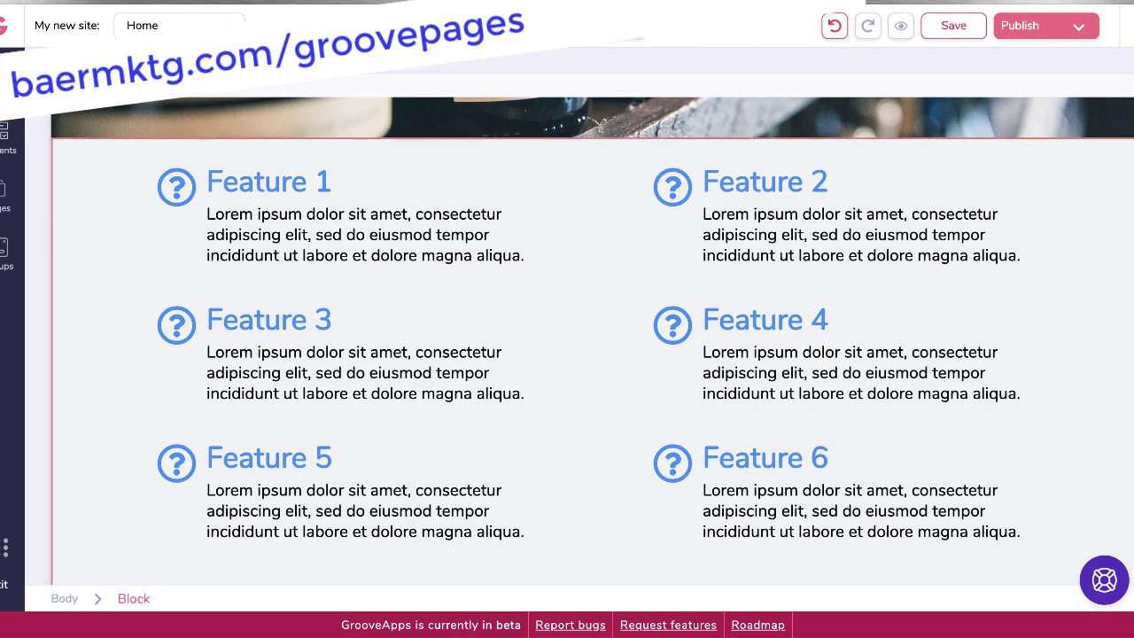
- Add the premium content block with the dark background and two text columns to the page
{"action": "left_click", "coordinate": [4, 80]}
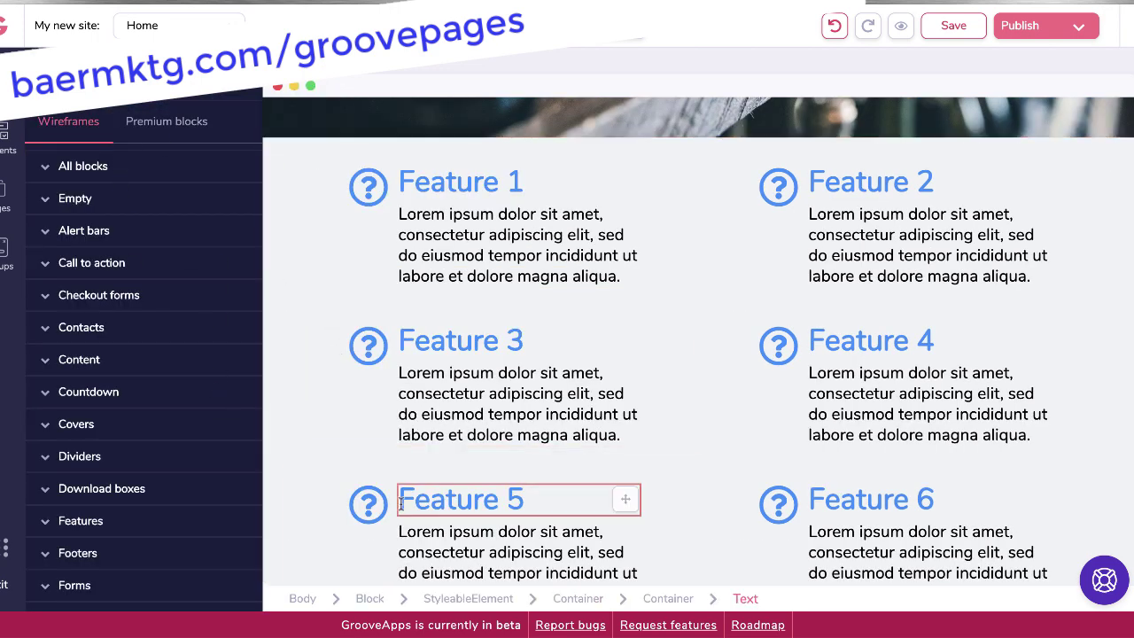
{"action": "scroll", "coordinate": [532, 500], "scroll_direction": "down", "scroll_amount": 1}
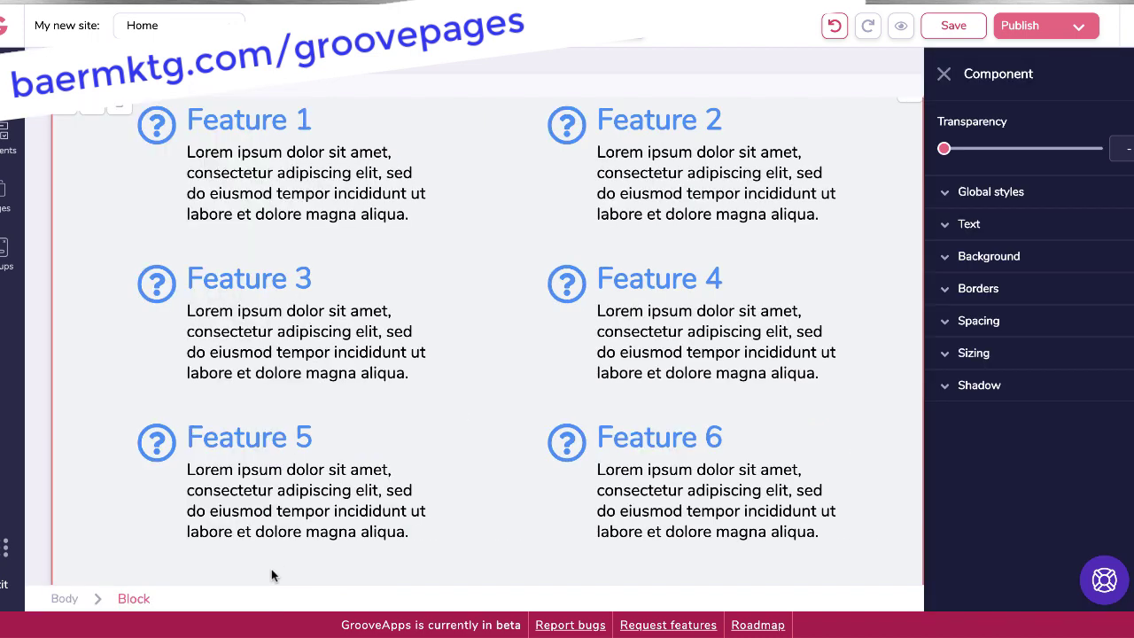
{"action": "left_click", "coordinate": [273, 569]}
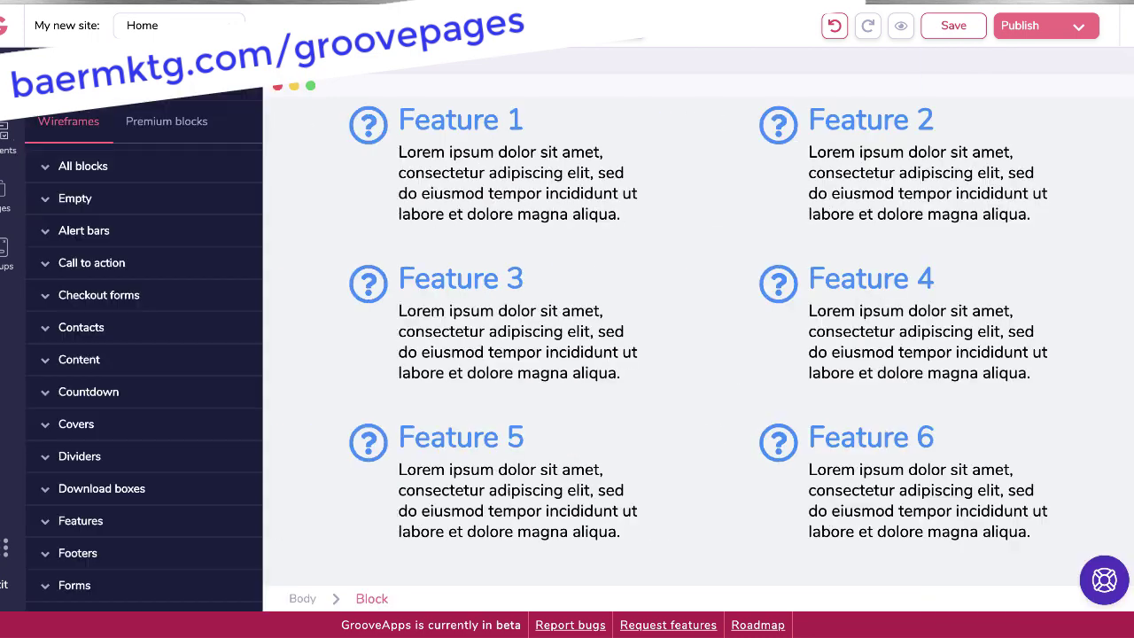
{"action": "left_click", "coordinate": [172, 116]}
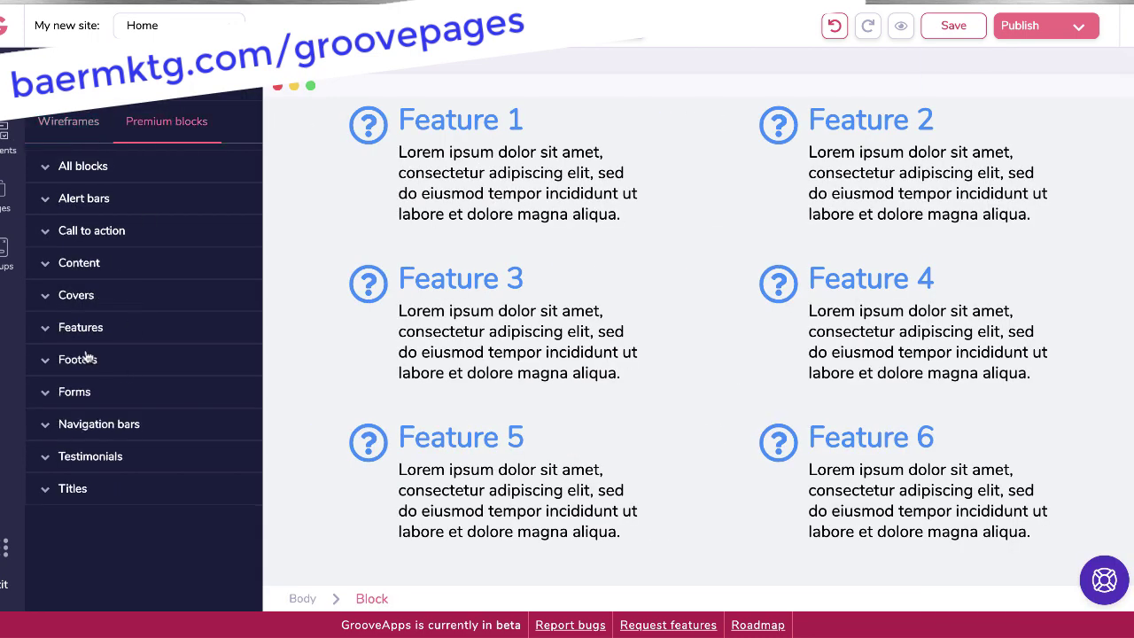
{"action": "left_click", "coordinate": [70, 264]}
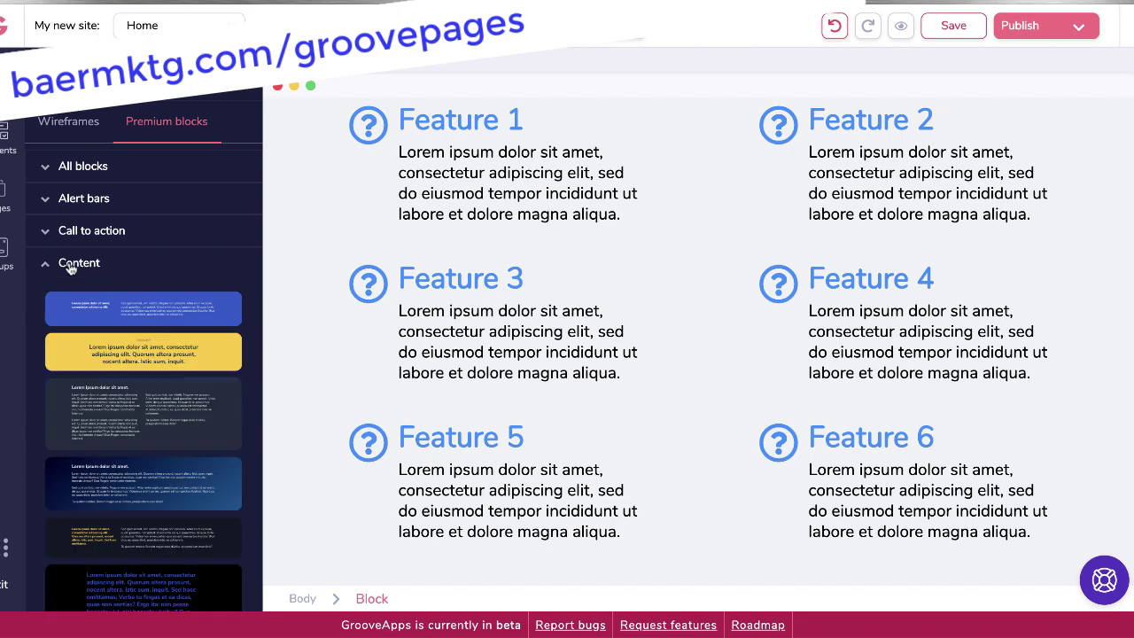
{"action": "left_click_drag", "start_coordinate": [116, 353], "coordinate": [587, 572]}
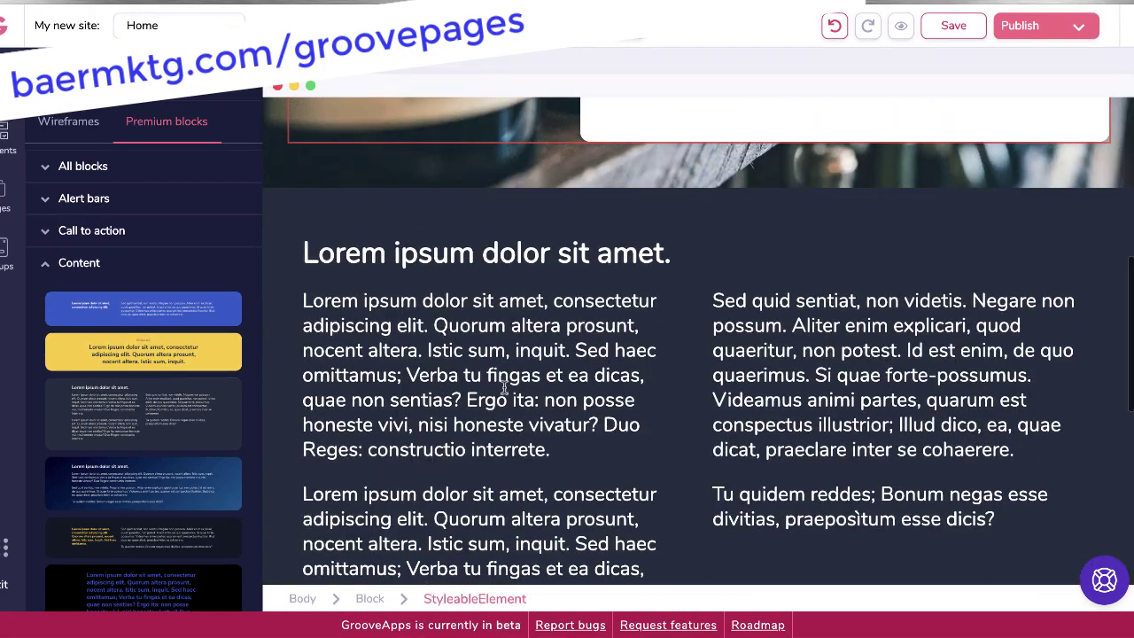
- Move the dark two-column content block below the six-feature block
{"action": "left_click_drag", "start_coordinate": [1118, 209], "coordinate": [1098, 554]}
{"action": "scroll", "coordinate": [898, 417], "scroll_direction": "up", "scroll_amount": 6}
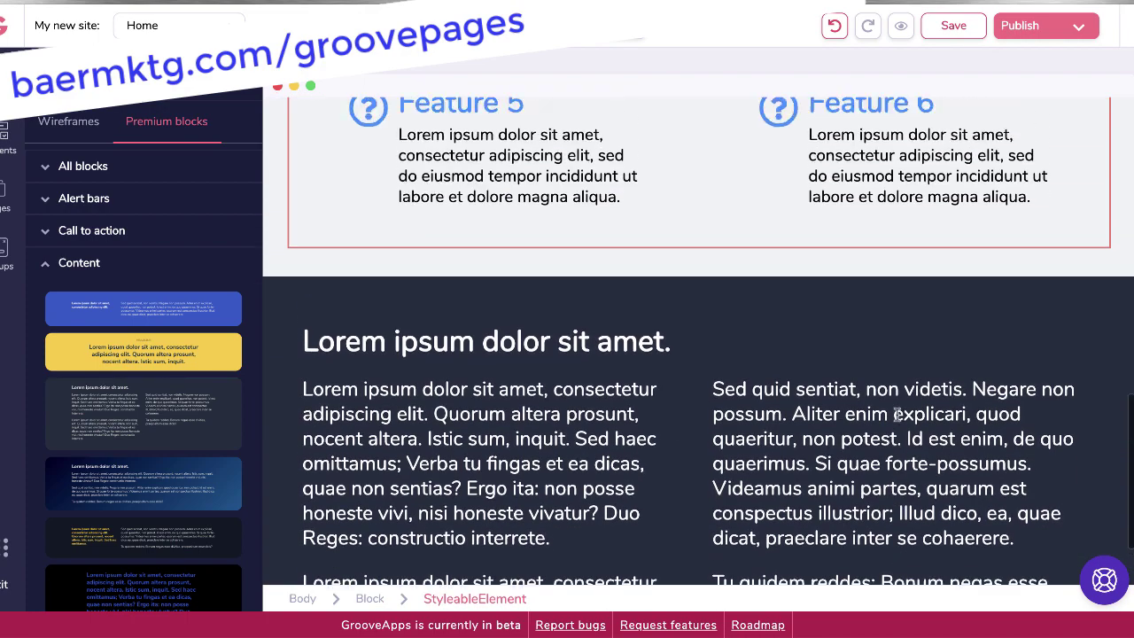
{"action": "scroll", "coordinate": [898, 417], "scroll_direction": "down", "scroll_amount": 1}
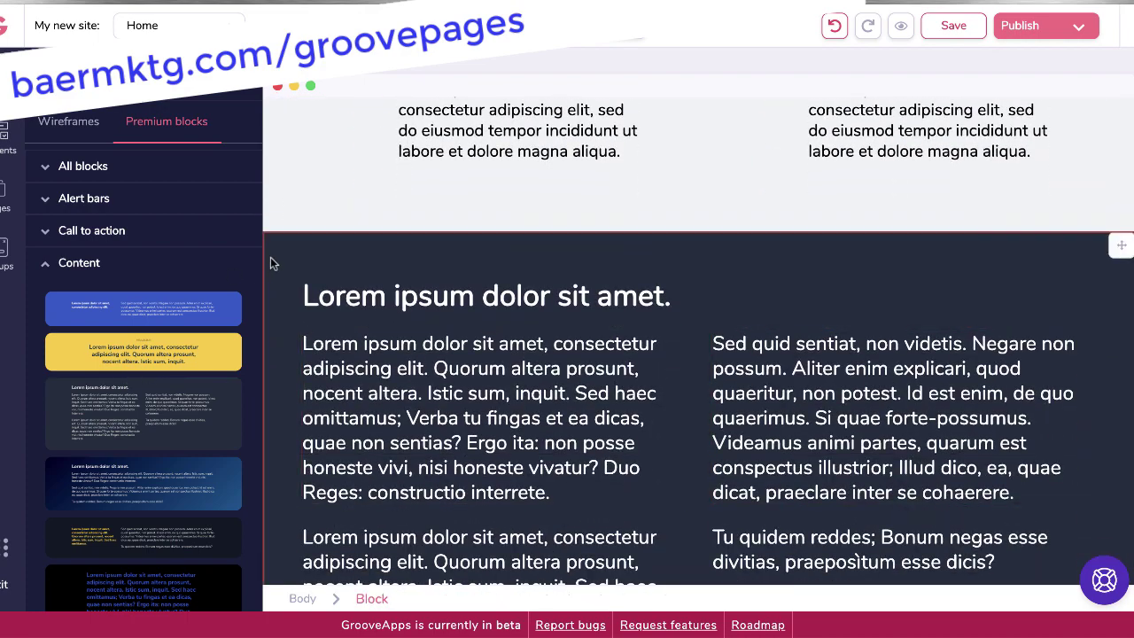
- Add the premium blue gradient footer with social icons and four links, and place the dark content block above it
{"action": "scroll", "coordinate": [121, 416], "scroll_direction": "down", "scroll_amount": 5}
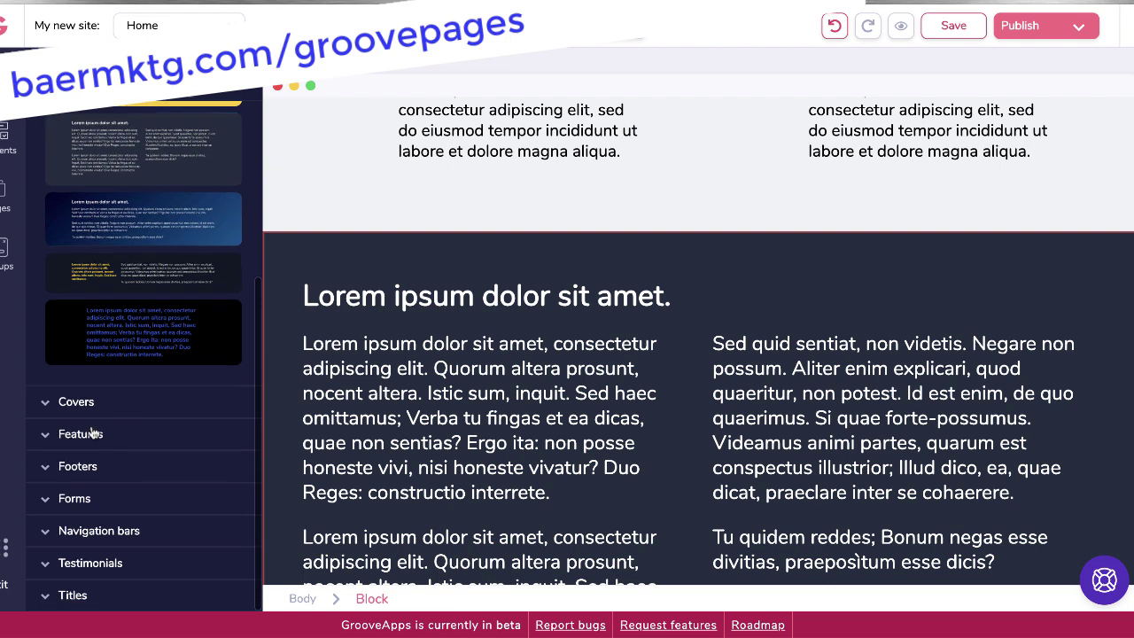
{"action": "left_click", "coordinate": [47, 469]}
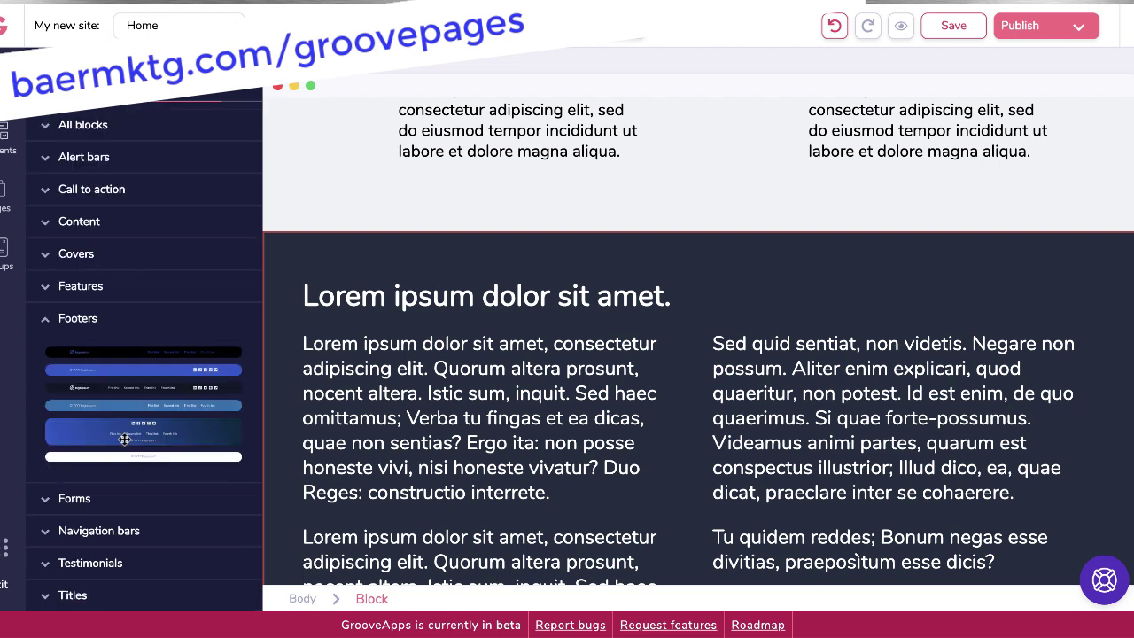
{"action": "left_click_drag", "start_coordinate": [116, 441], "coordinate": [385, 531]}
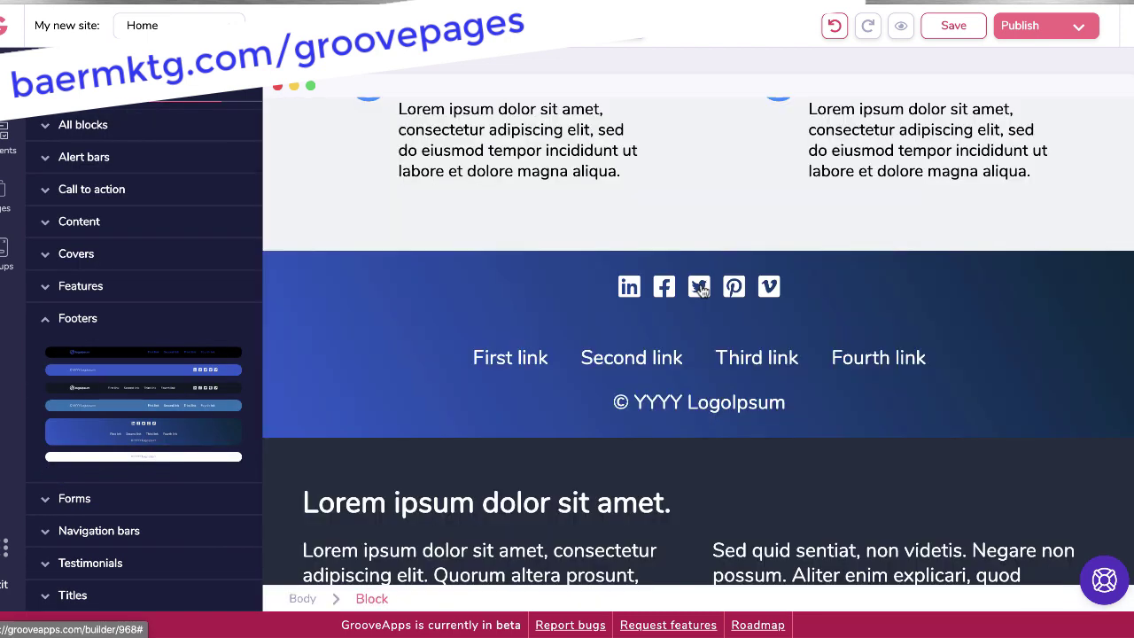
{"action": "left_click", "coordinate": [1118, 461]}
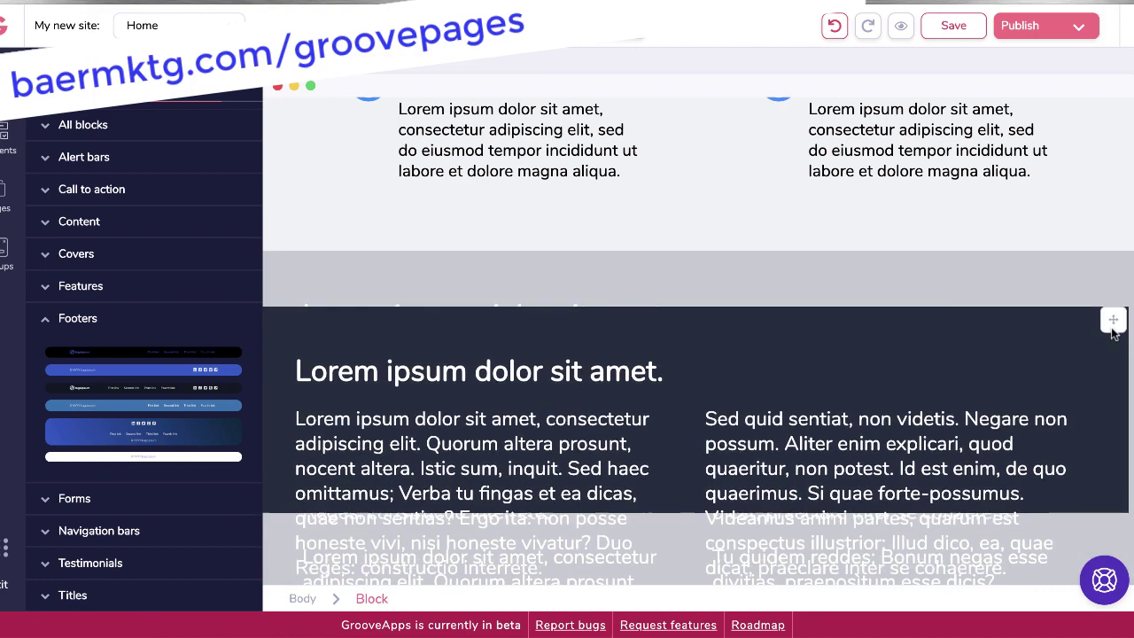
{"action": "scroll", "coordinate": [886, 328], "scroll_direction": "down", "scroll_amount": 4}
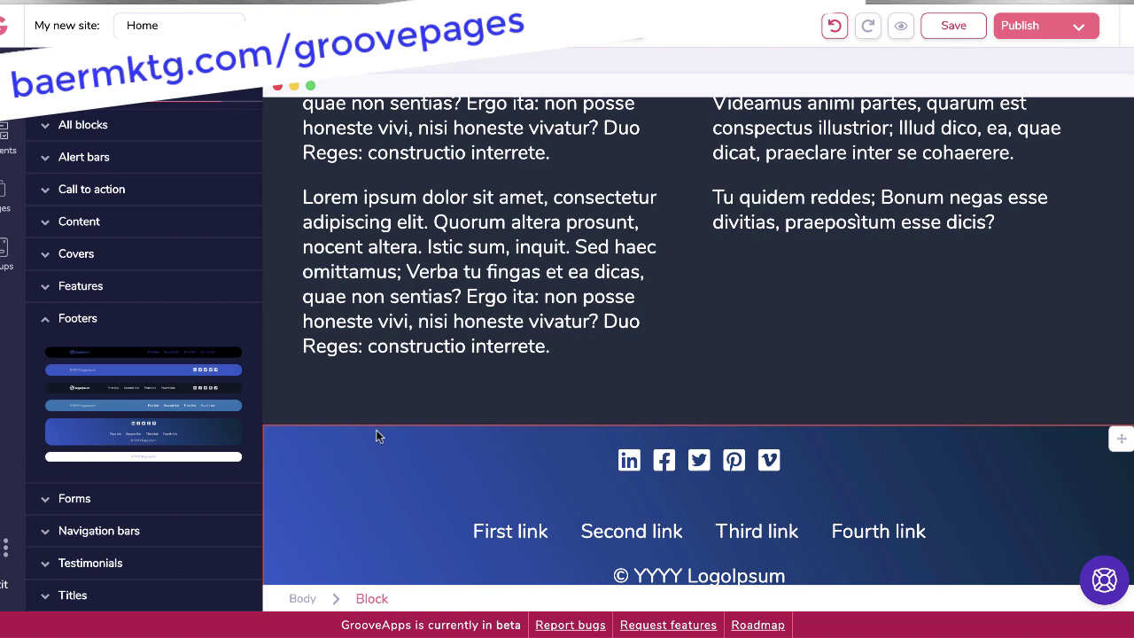
- Check the order of the assembled blocks on the page and save the site
{"action": "scroll", "coordinate": [389, 372], "scroll_direction": "up", "scroll_amount": 10}
{"action": "scroll", "coordinate": [405, 276], "scroll_direction": "up", "scroll_amount": 5}
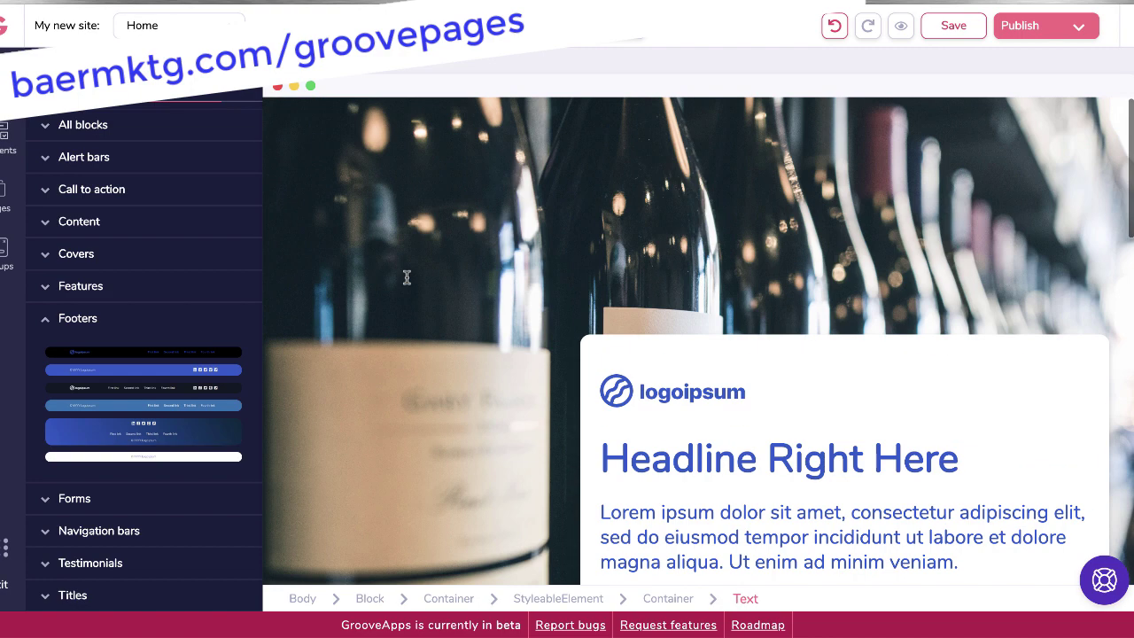
{"action": "scroll", "coordinate": [551, 253], "scroll_direction": "down", "scroll_amount": 10}
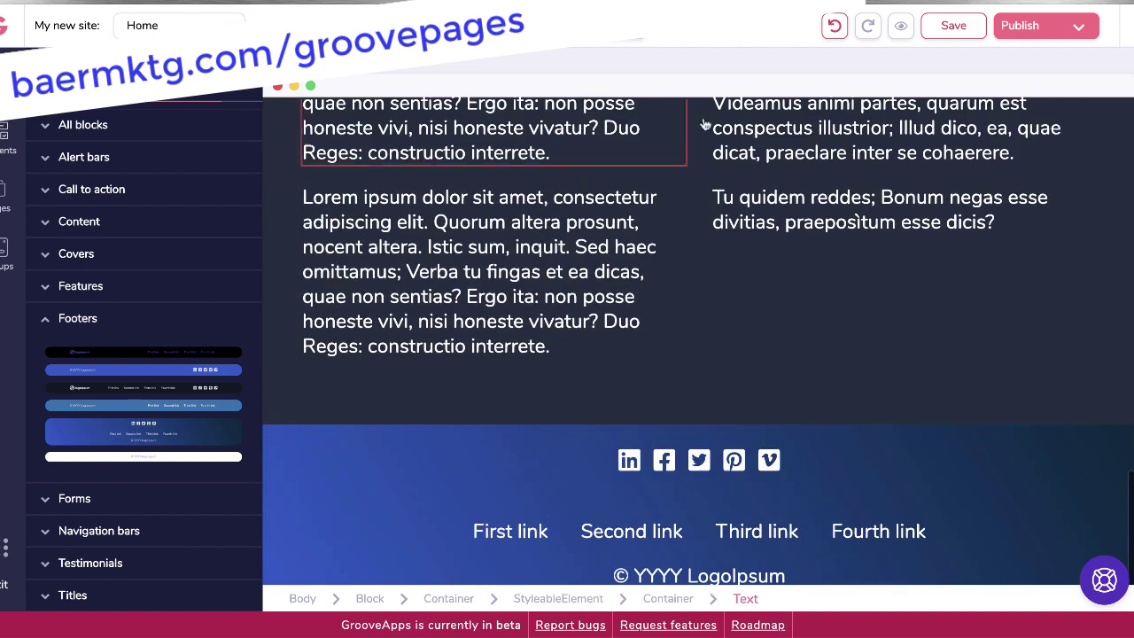
{"action": "left_click", "coordinate": [957, 28]}
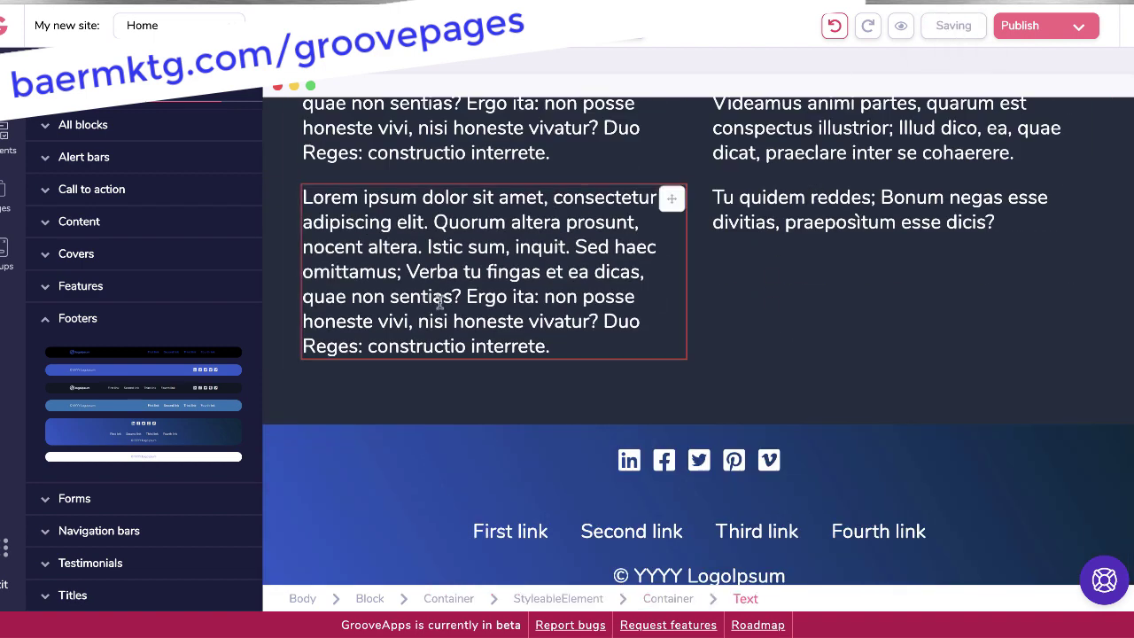
- Preview the assembled page from the wine cover down to the footer, and return to the editor
{"action": "scroll", "coordinate": [534, 418], "scroll_direction": "up", "scroll_amount": 3}
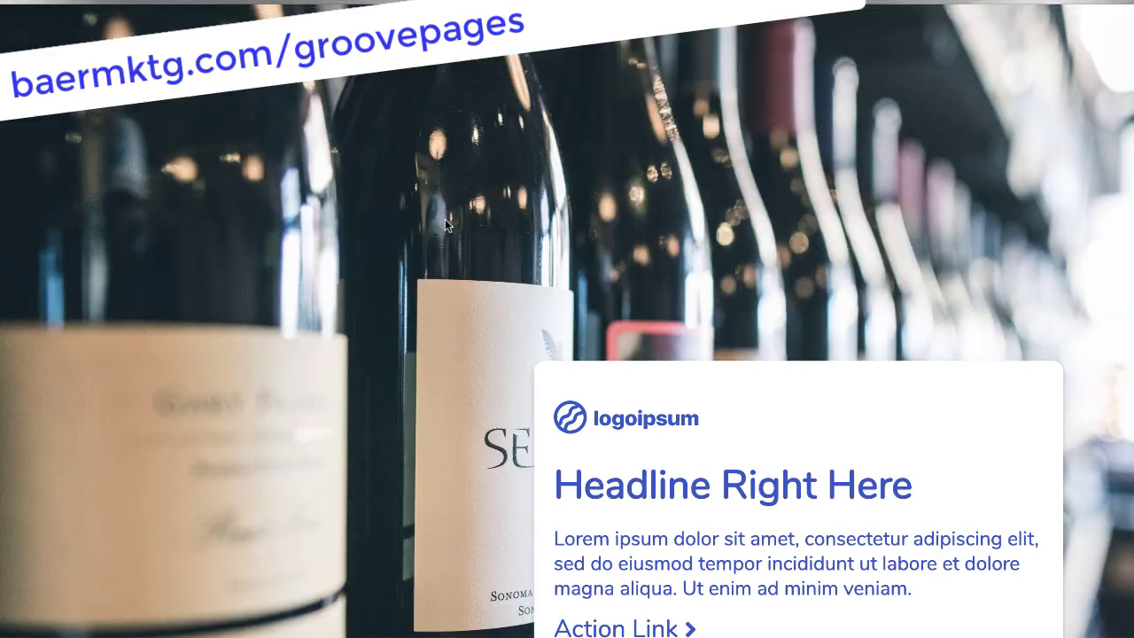
{"action": "scroll", "coordinate": [310, 256], "scroll_direction": "down", "scroll_amount": 12}
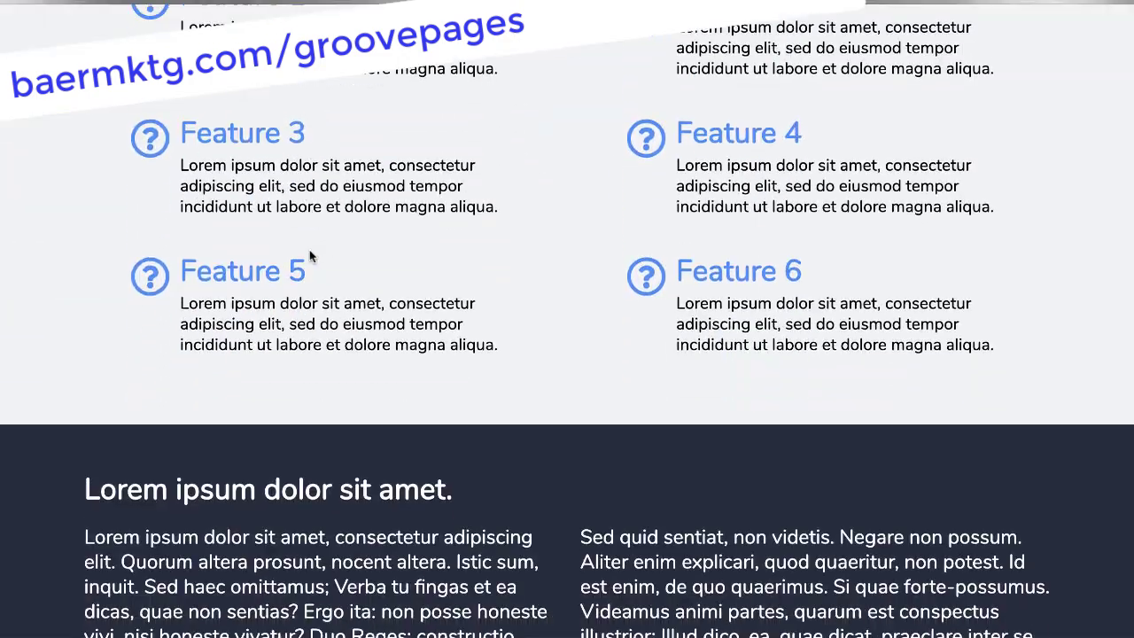
{"action": "scroll", "coordinate": [310, 252], "scroll_direction": "up", "scroll_amount": 15}
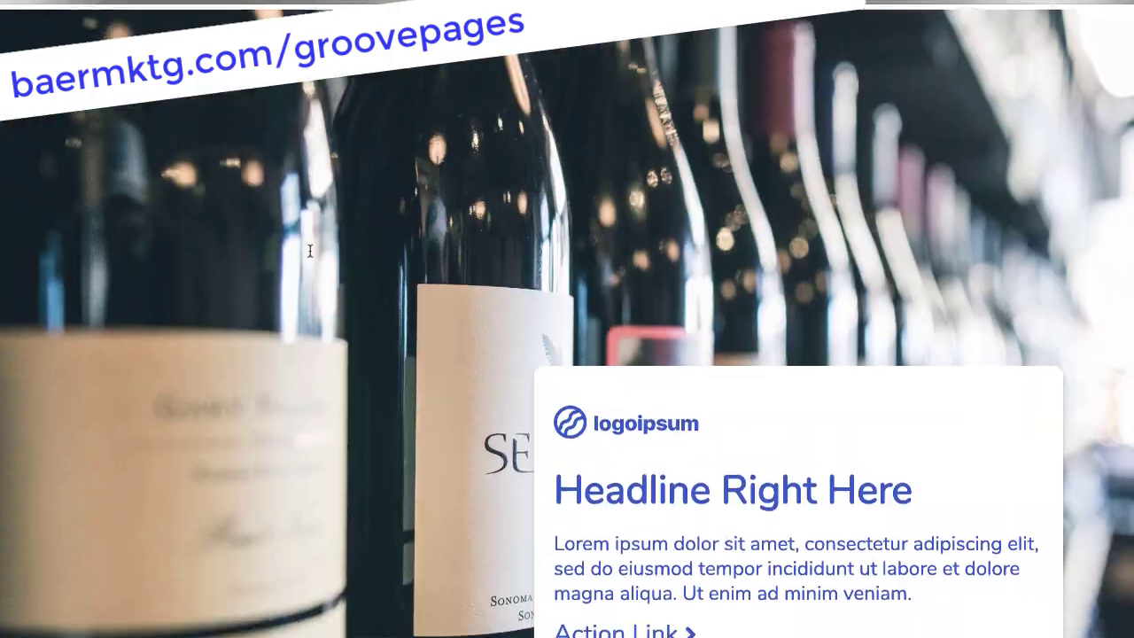
{"action": "scroll", "coordinate": [509, 206], "scroll_direction": "down", "scroll_amount": 12}
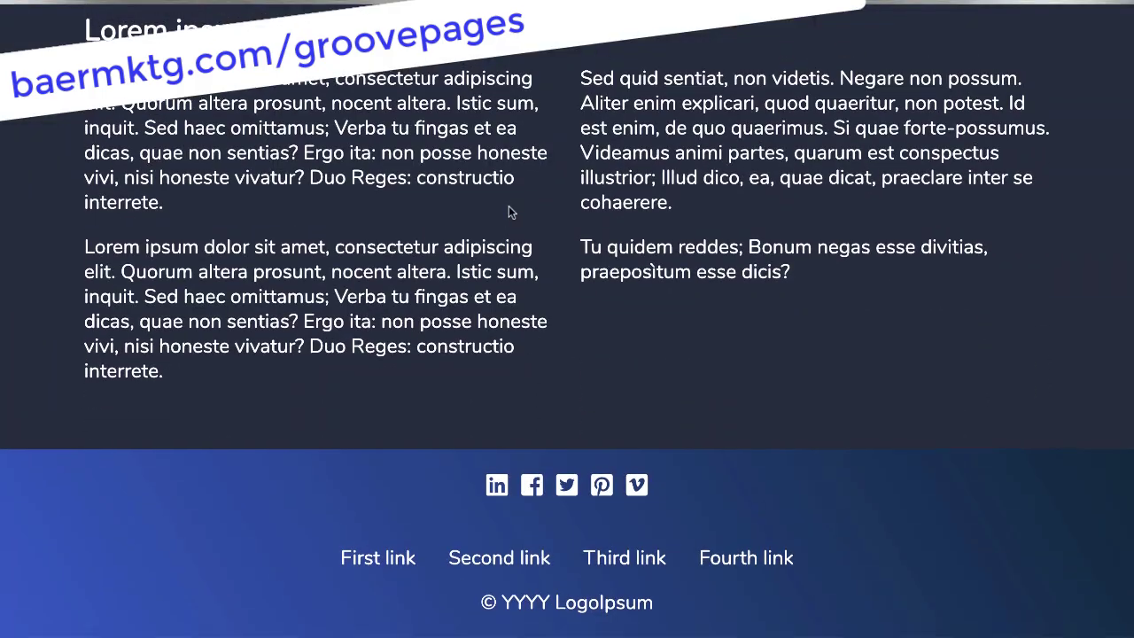
{"action": "scroll", "coordinate": [509, 206], "scroll_direction": "up", "scroll_amount": 13}
{"action": "scroll", "coordinate": [508, 207], "scroll_direction": "down", "scroll_amount": 1}
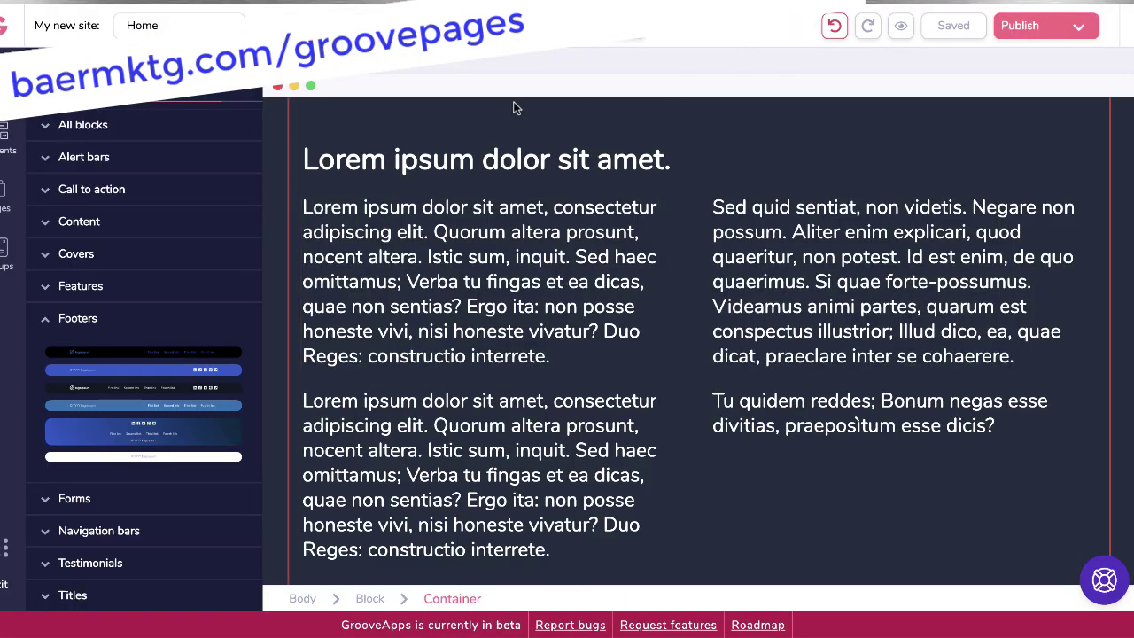
{"action": "left_click", "coordinate": [429, 282]}
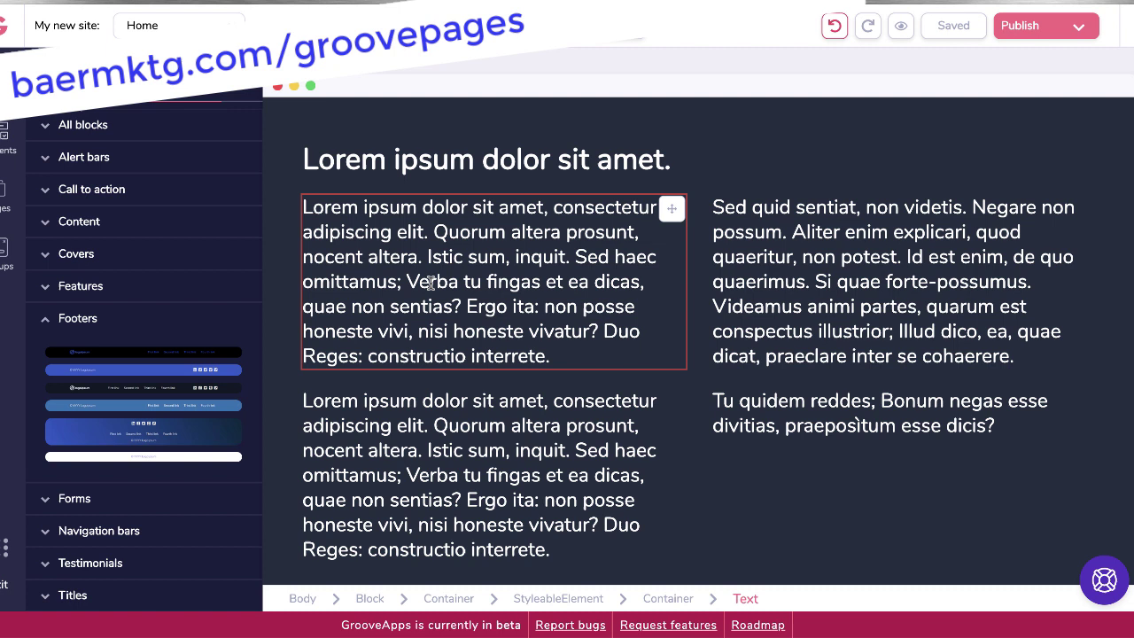
{"action": "left_click", "coordinate": [285, 217]}
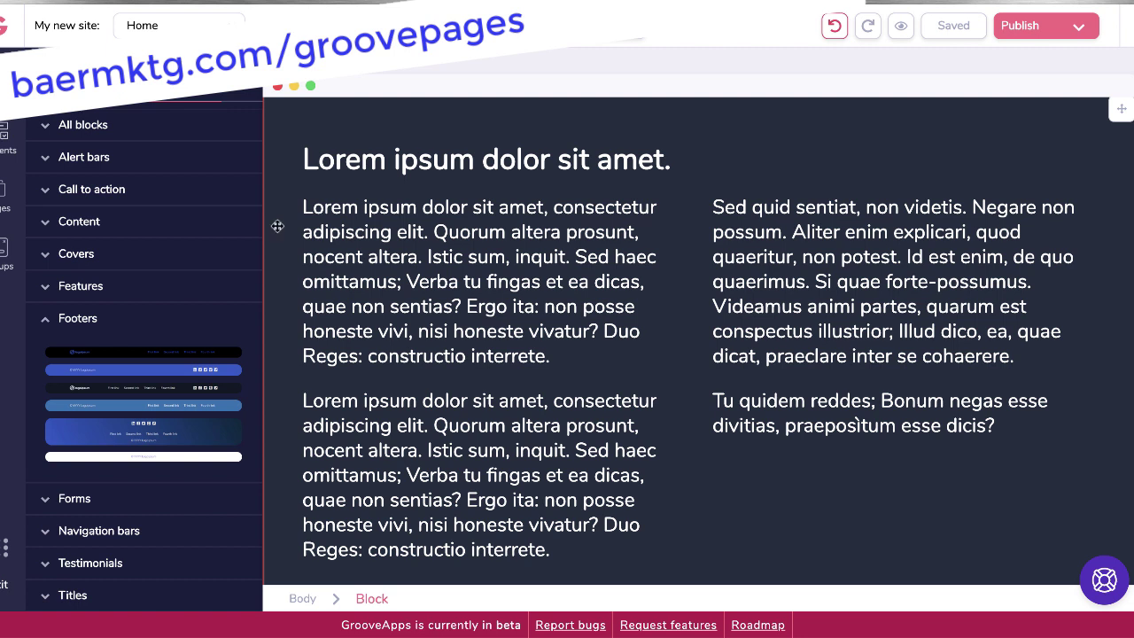
- Add the blue navigation bar with logo, page links and three social icons above the wine cover
{"action": "left_click", "coordinate": [139, 530]}
{"action": "left_click", "coordinate": [138, 528]}
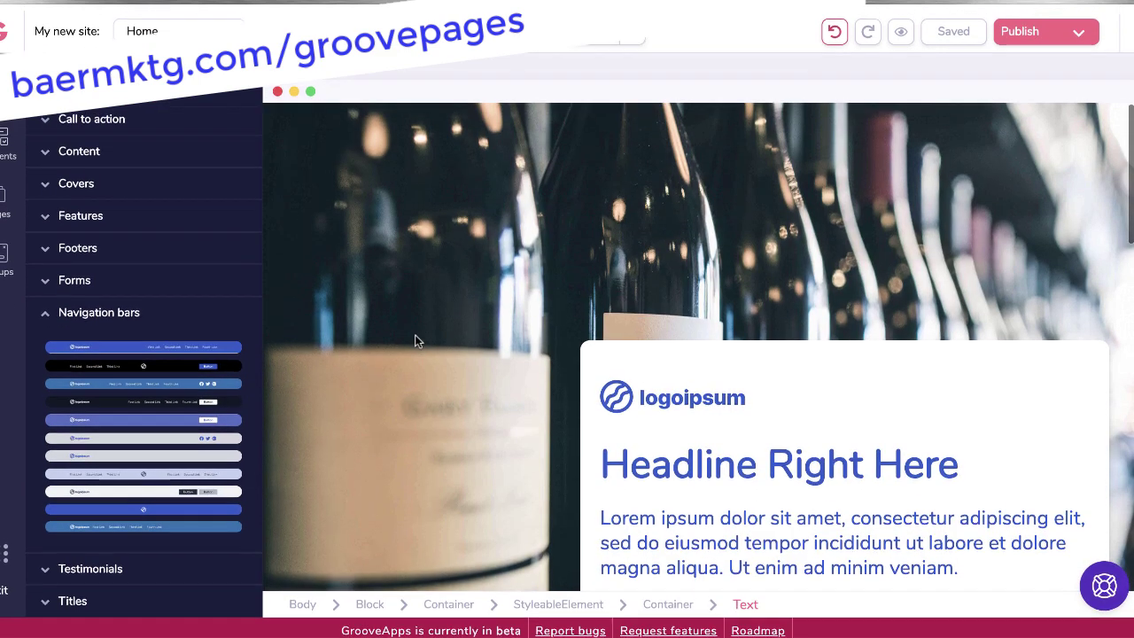
{"action": "left_click", "coordinate": [417, 341]}
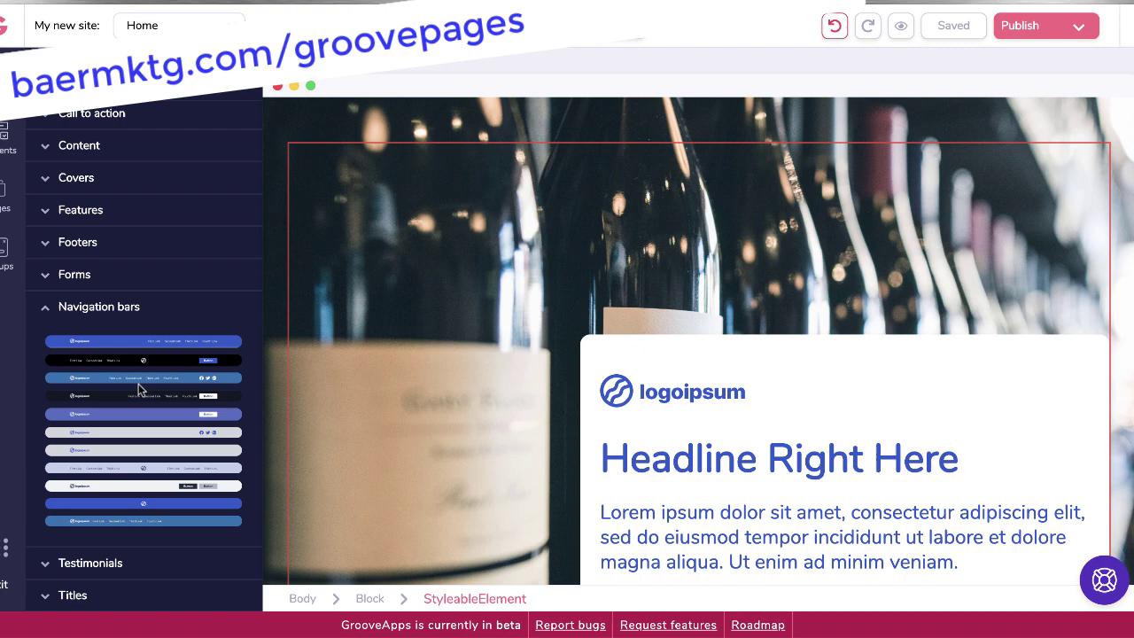
{"action": "left_click_drag", "start_coordinate": [138, 376], "coordinate": [443, 103]}
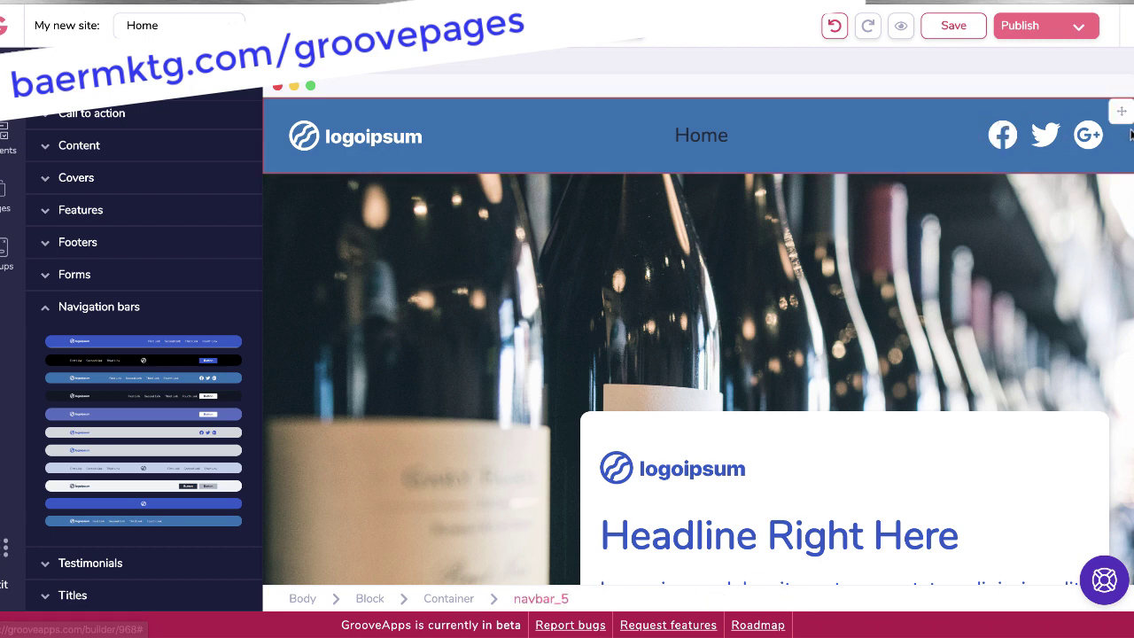
{"action": "left_click", "coordinate": [499, 142]}
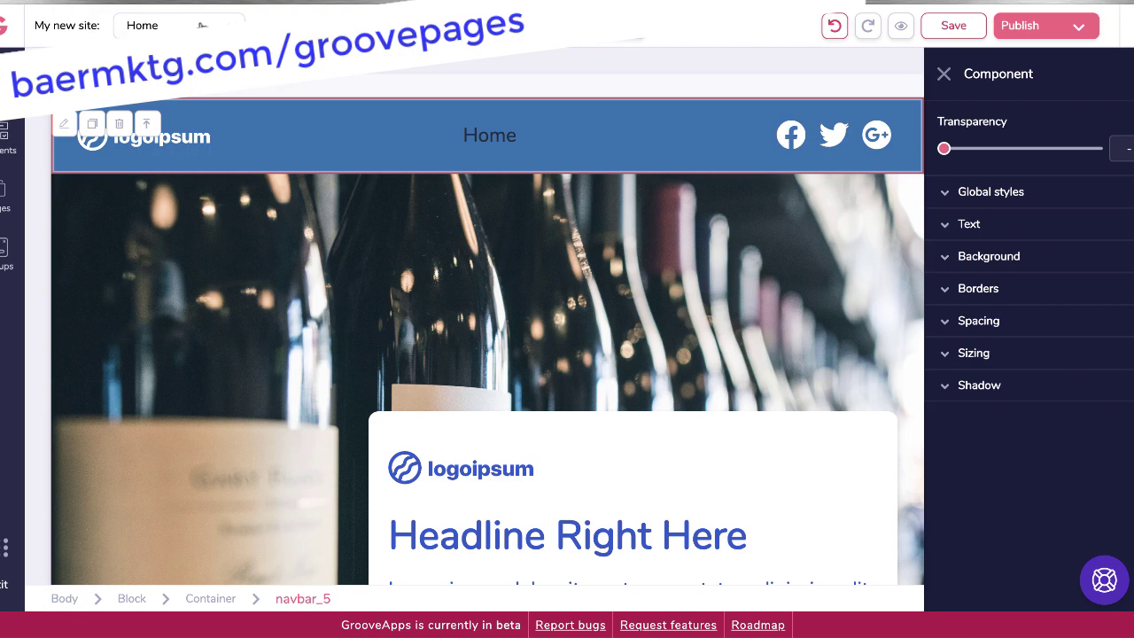
- Add a second page to the site from the blank page template and return to the Home page
{"action": "left_click", "coordinate": [177, 25]}
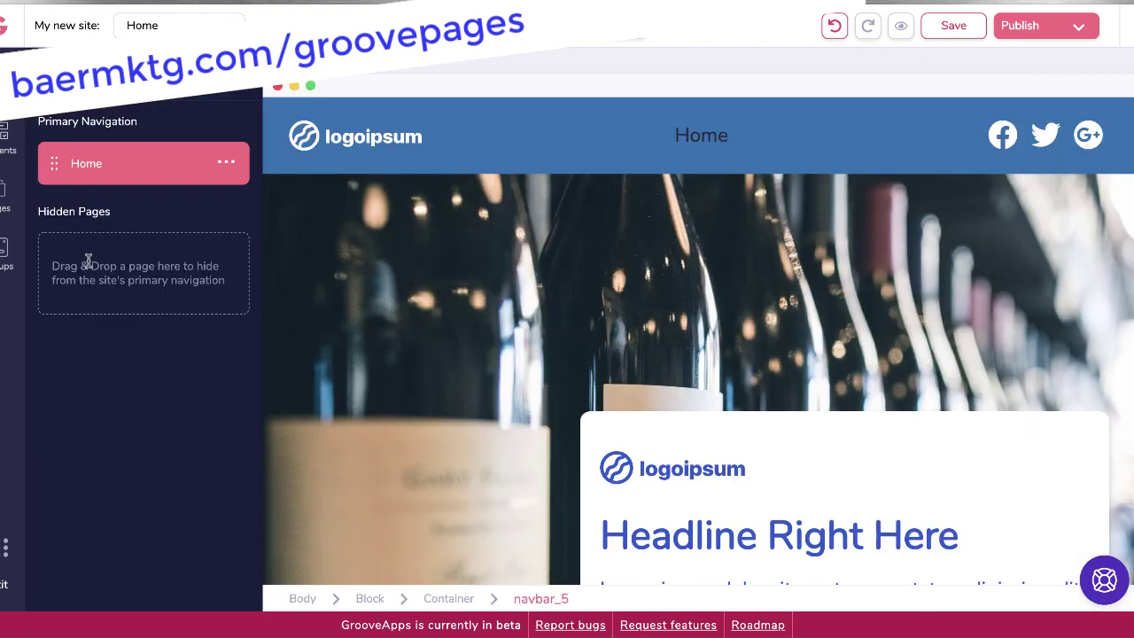
{"action": "left_click", "coordinate": [267, 86]}
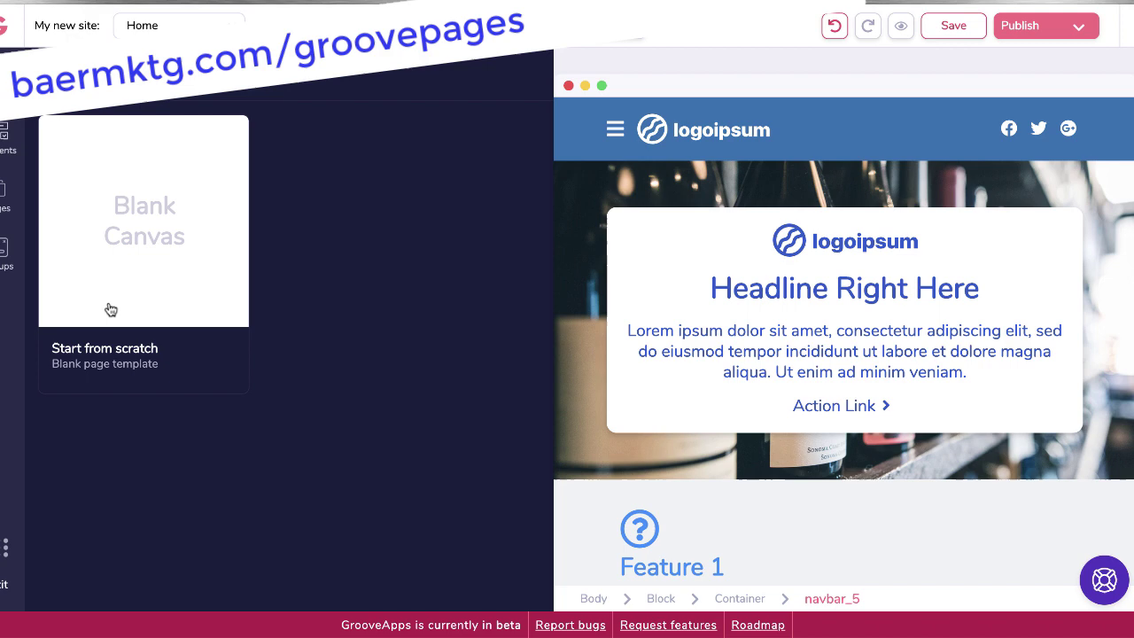
{"action": "left_click", "coordinate": [130, 226]}
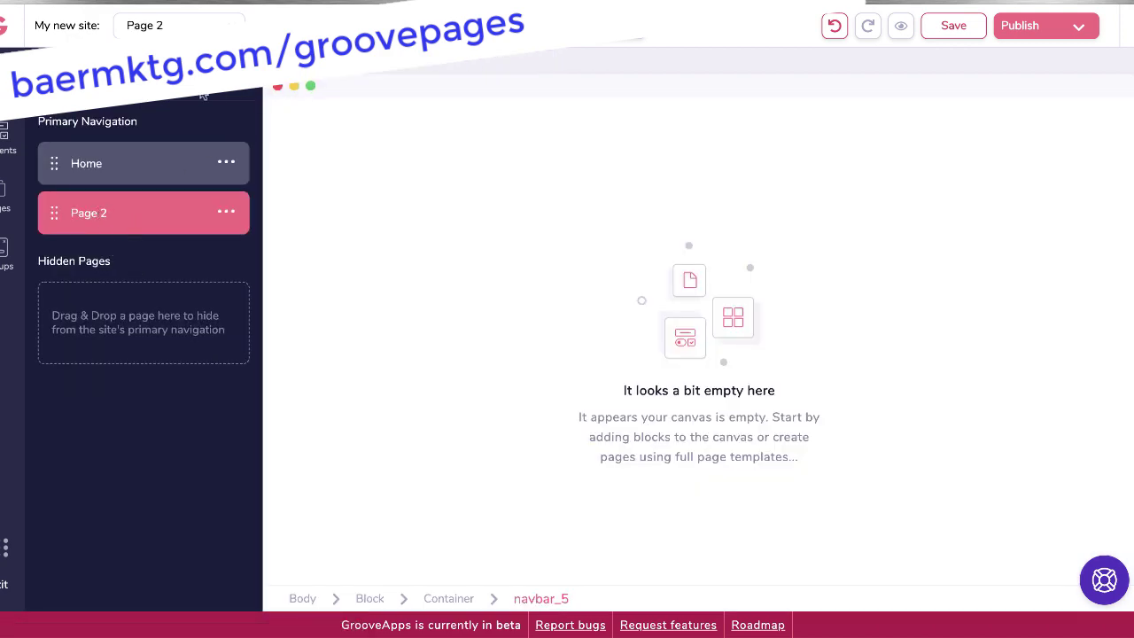
{"action": "left_click", "coordinate": [119, 165]}
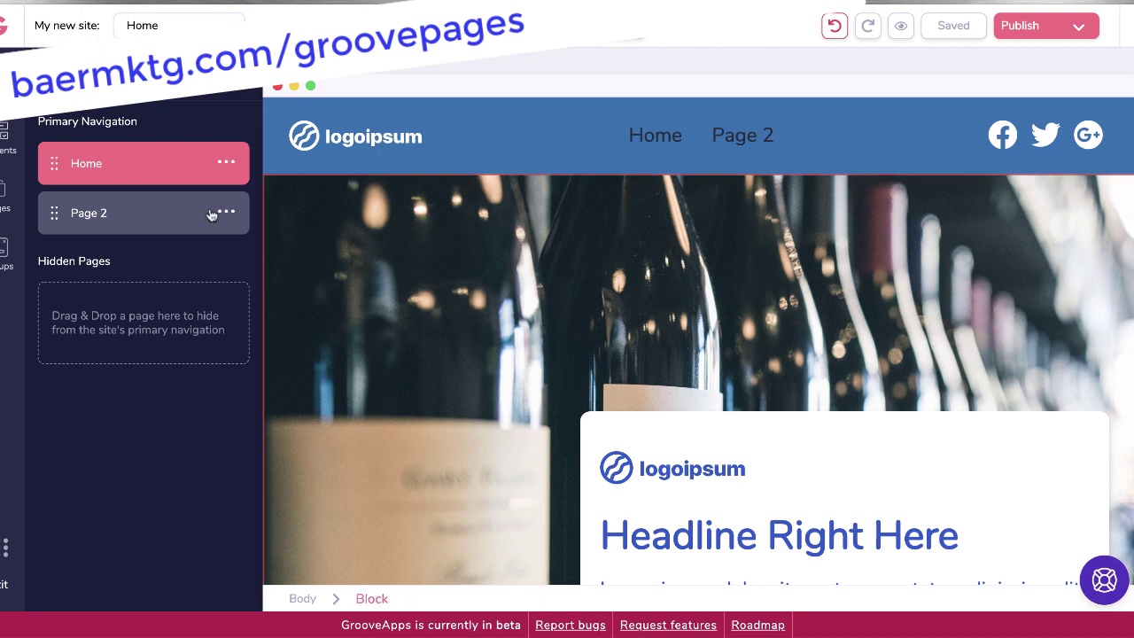
- Rename Page 2 as About and go back to the Home page
{"action": "left_click", "coordinate": [80, 216]}
{"action": "left_click", "coordinate": [228, 212]}
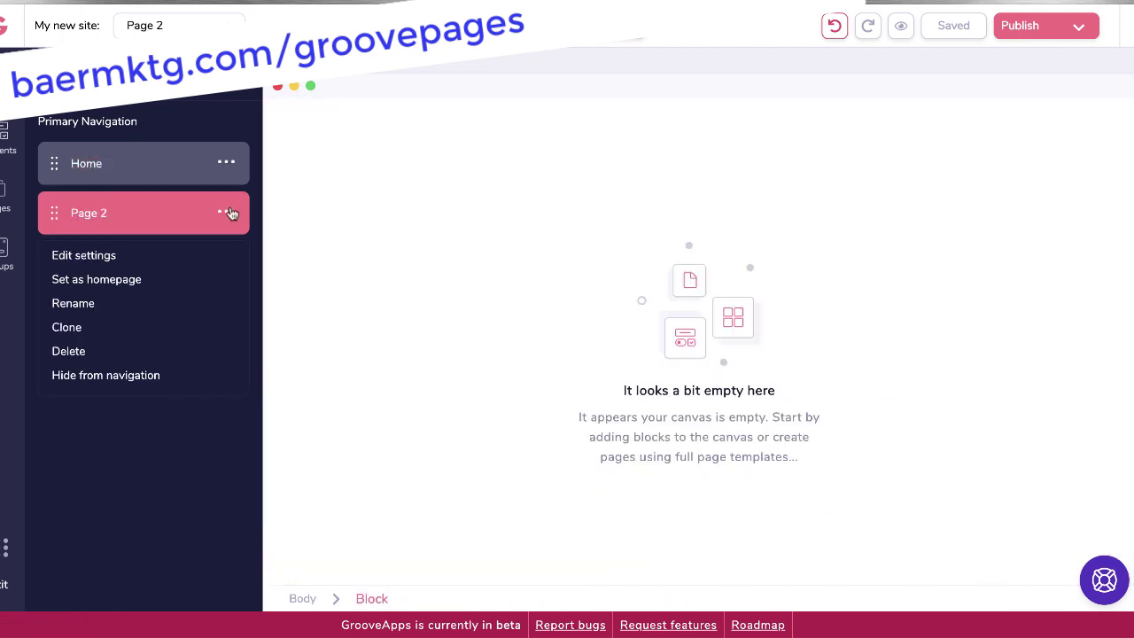
{"action": "left_click", "coordinate": [75, 304]}
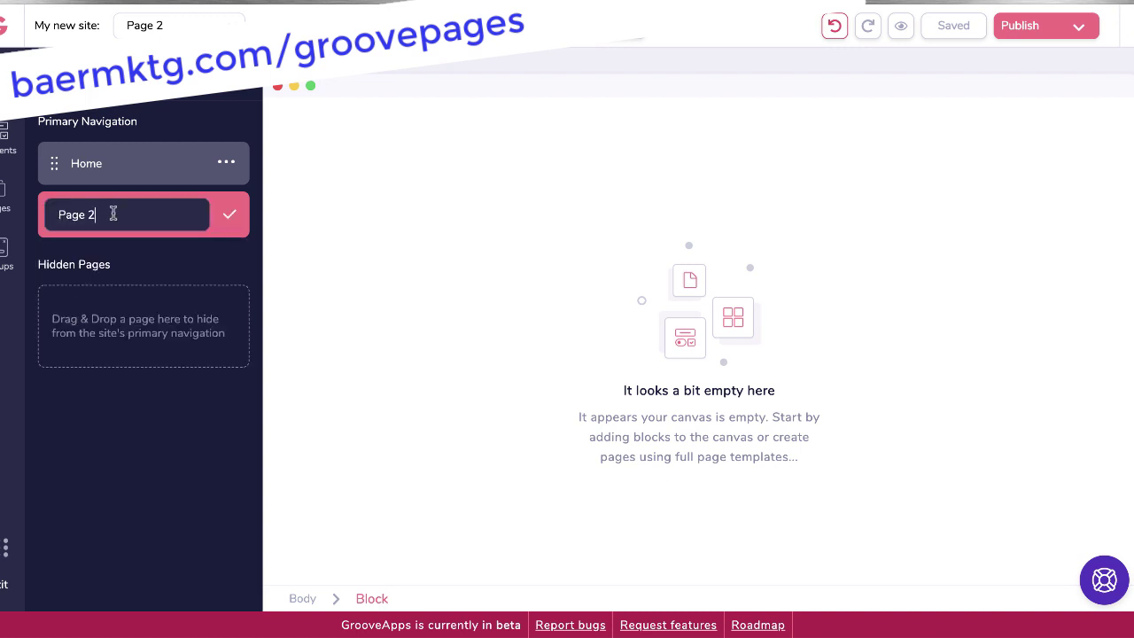
{"action": "key", "text": "ctrl+a"}
{"action": "type", "text": "A"}
{"action": "left_click", "coordinate": [229, 221]}
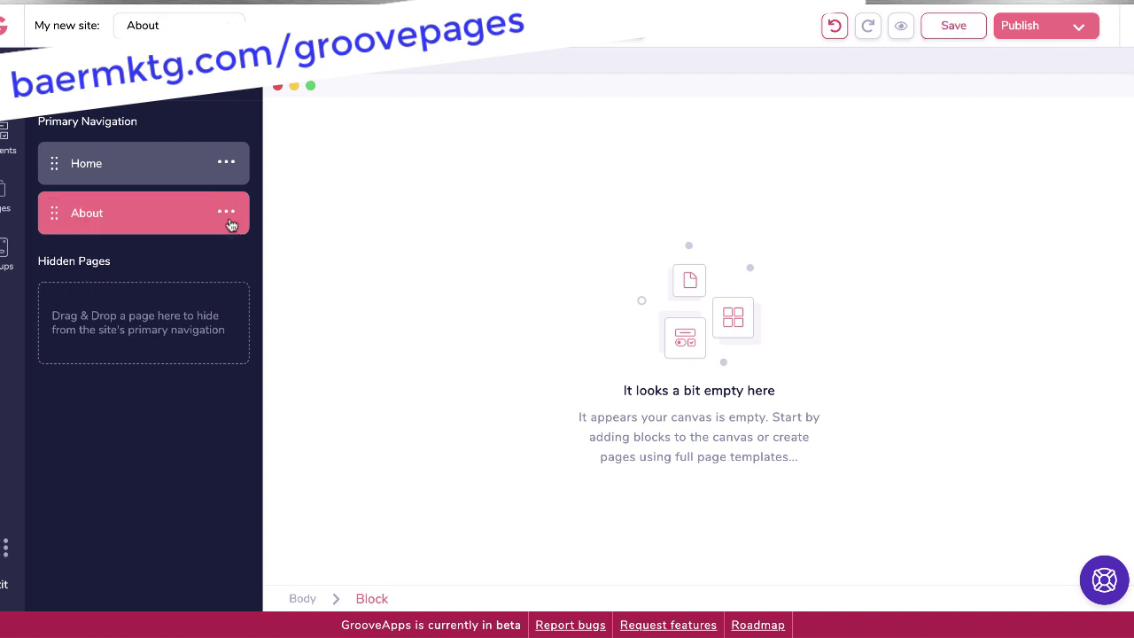
{"action": "left_click", "coordinate": [208, 163]}
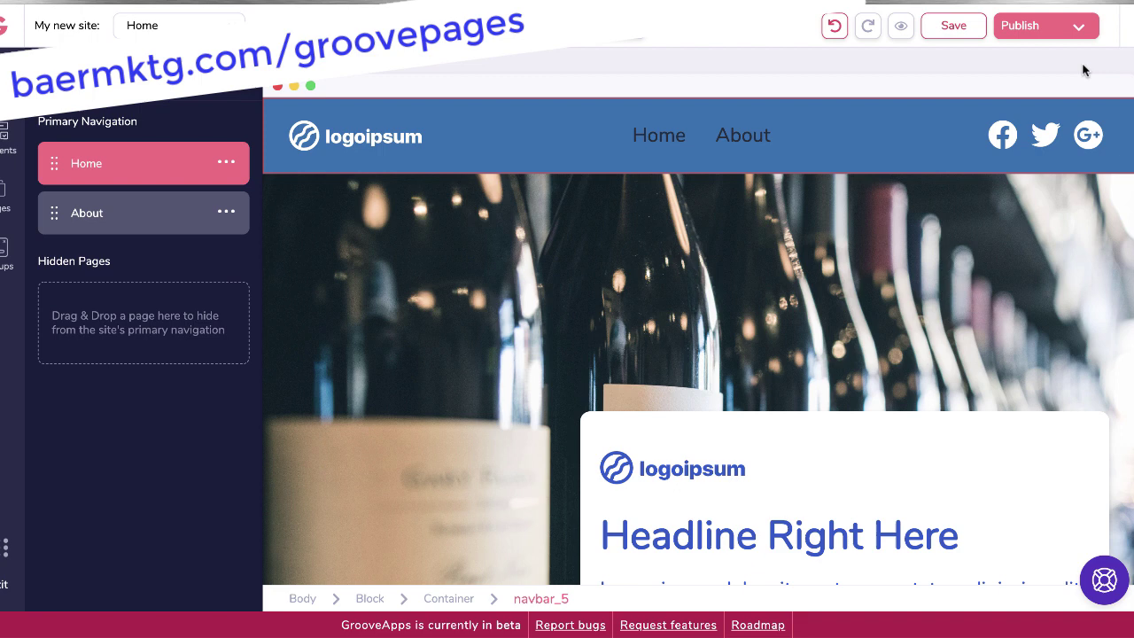
- Create a new popup for the Home page and set its type to Entry
{"action": "left_click", "coordinate": [4, 252]}
{"action": "left_click", "coordinate": [152, 228]}
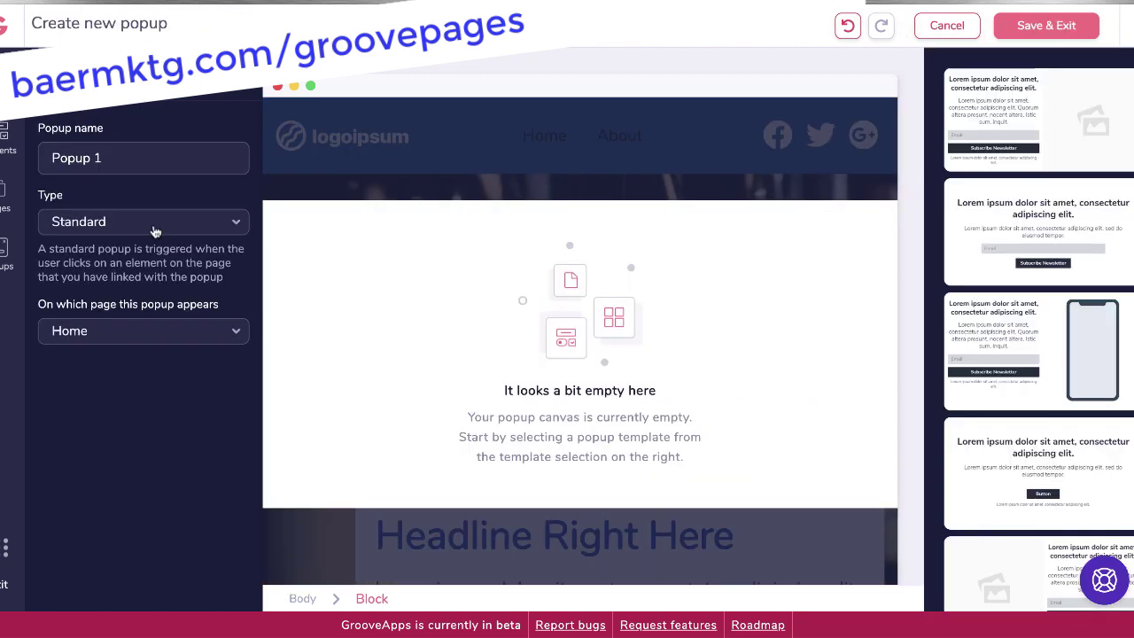
{"action": "left_click", "coordinate": [115, 233]}
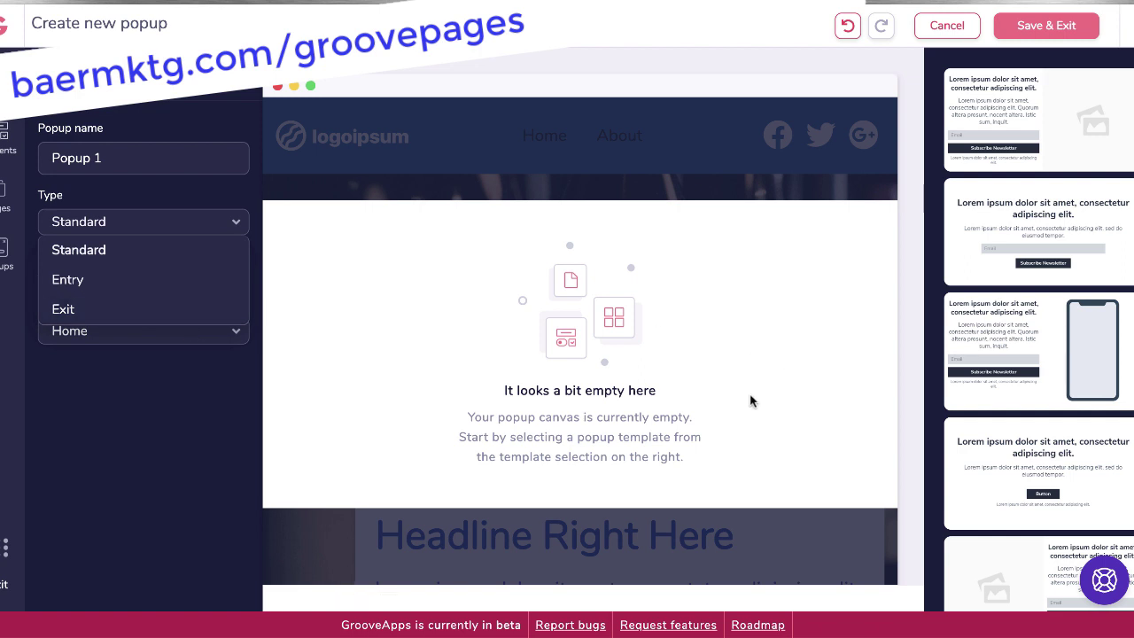
{"action": "left_click", "coordinate": [123, 279]}
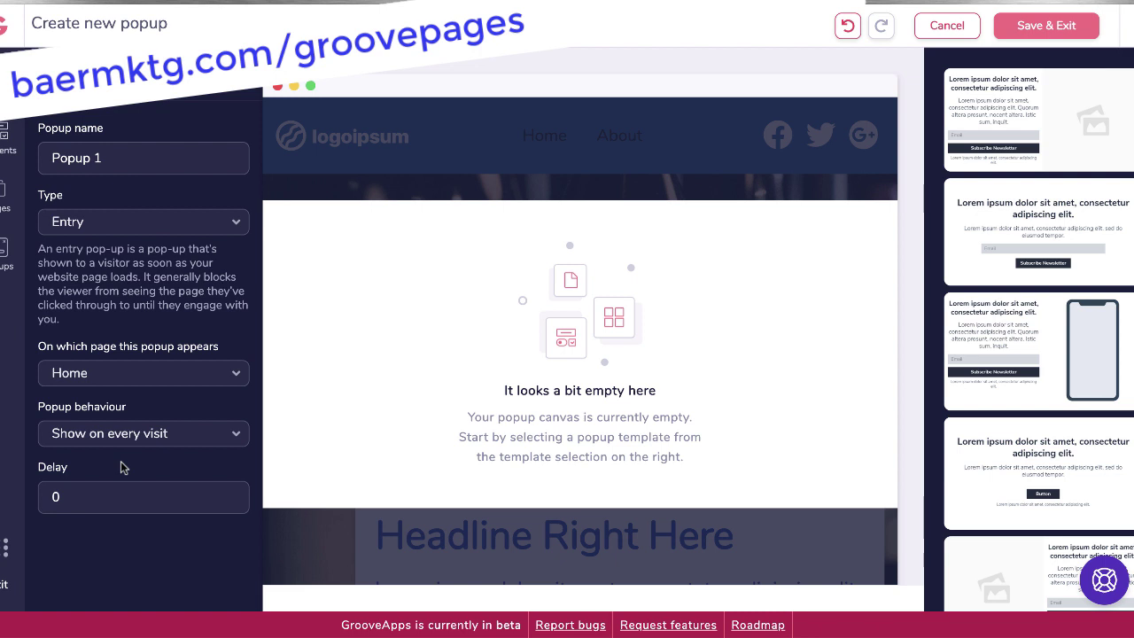
- Set the popup's delay to 6 and its behaviour to Only show on first visit
{"action": "double_click", "coordinate": [72, 497]}
{"action": "type", "text": "6"}
{"action": "left_click", "coordinate": [132, 435]}
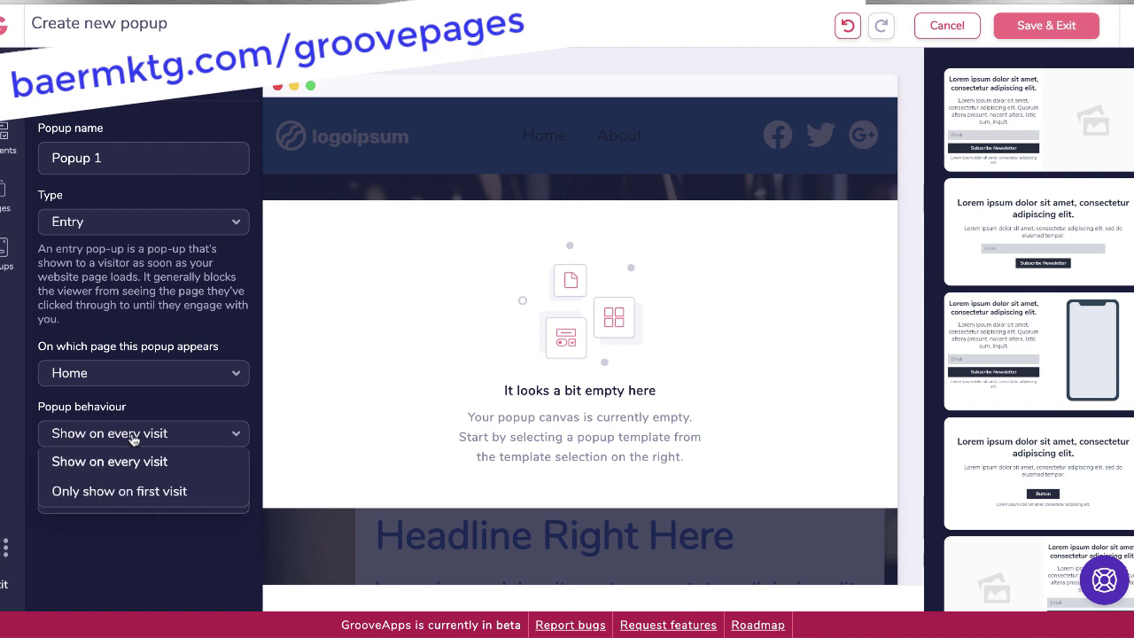
{"action": "left_click", "coordinate": [127, 488]}
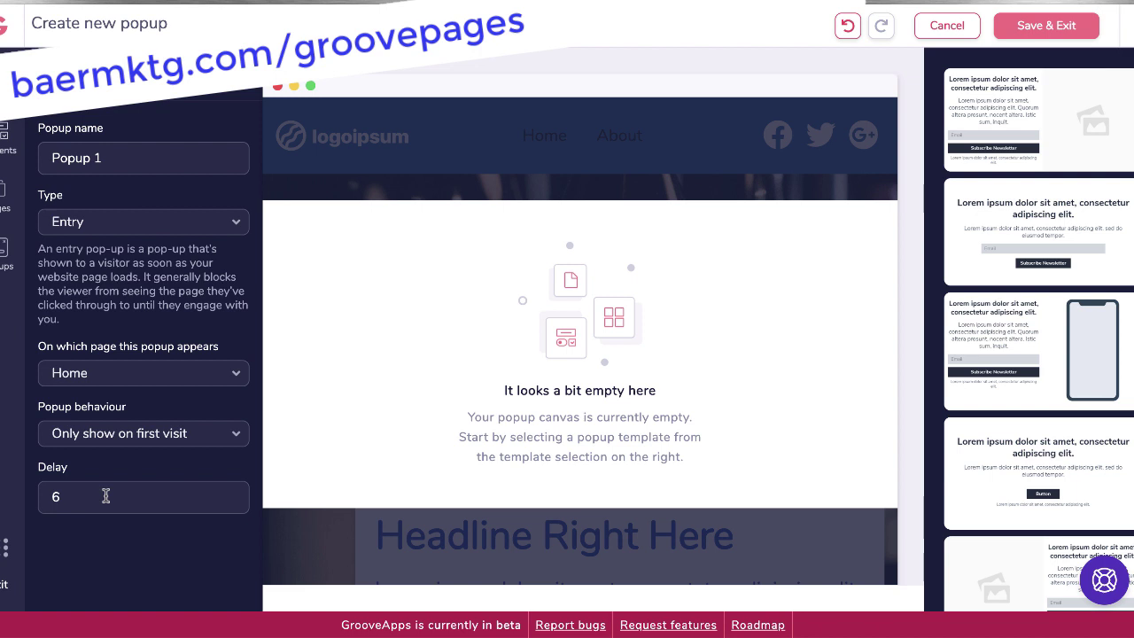
- Apply the popup template with an image placeholder beside a newsletter subscription form to the popup
{"action": "scroll", "coordinate": [1013, 435], "scroll_direction": "down", "scroll_amount": 10}
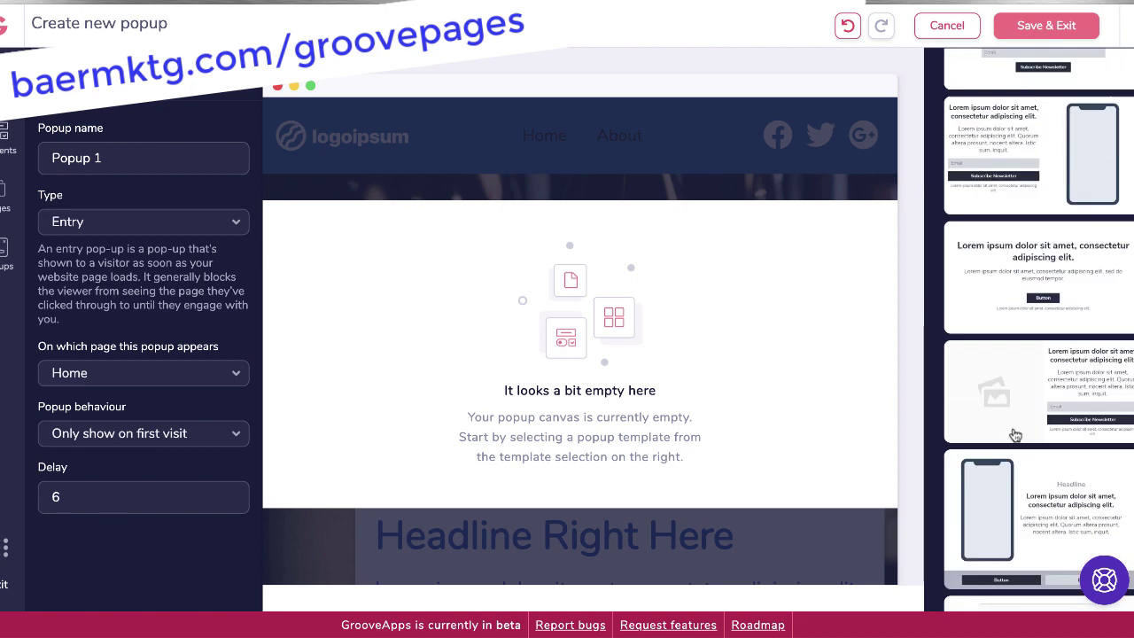
{"action": "scroll", "coordinate": [992, 463], "scroll_direction": "down", "scroll_amount": 5}
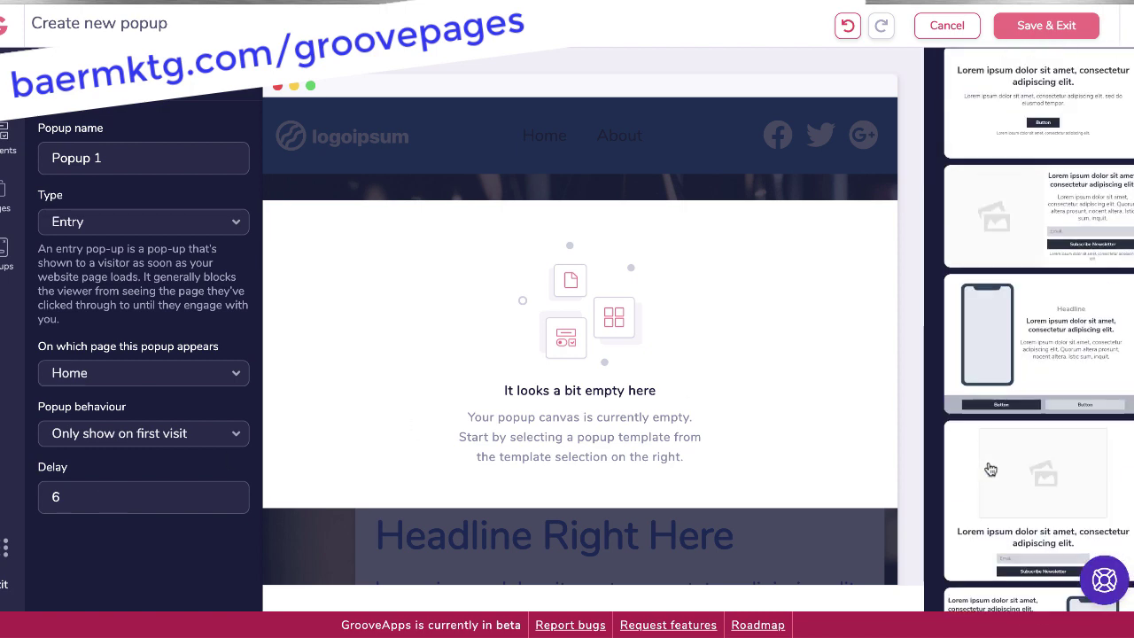
{"action": "left_click", "coordinate": [994, 233]}
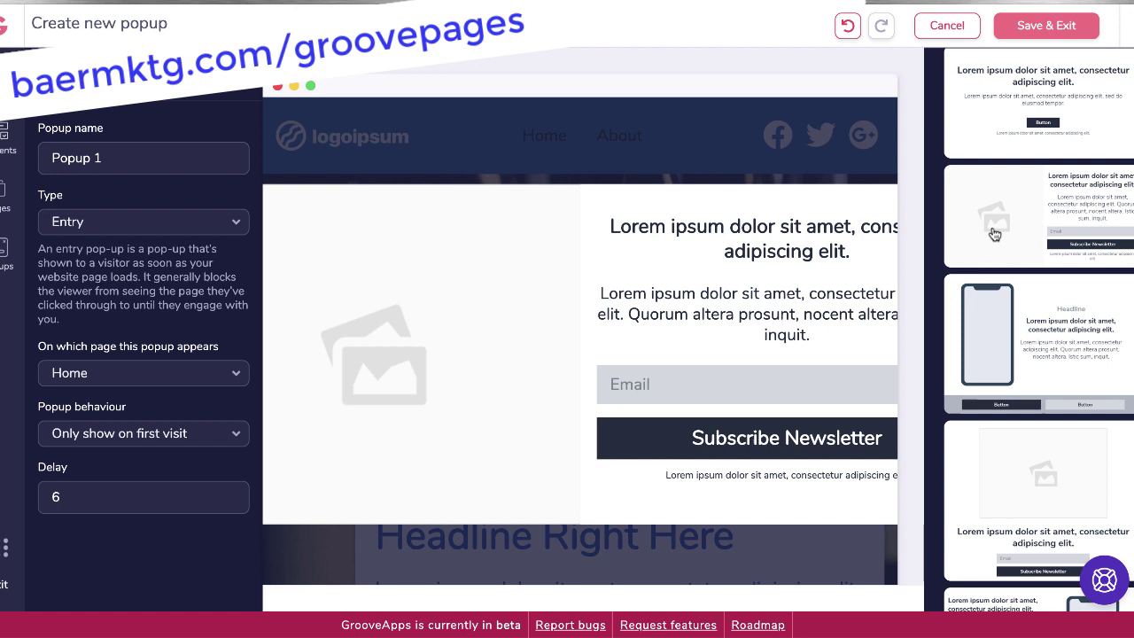
- Examine the editing options for the popup's image, heading, paragraph text and email field
{"action": "left_click", "coordinate": [385, 354]}
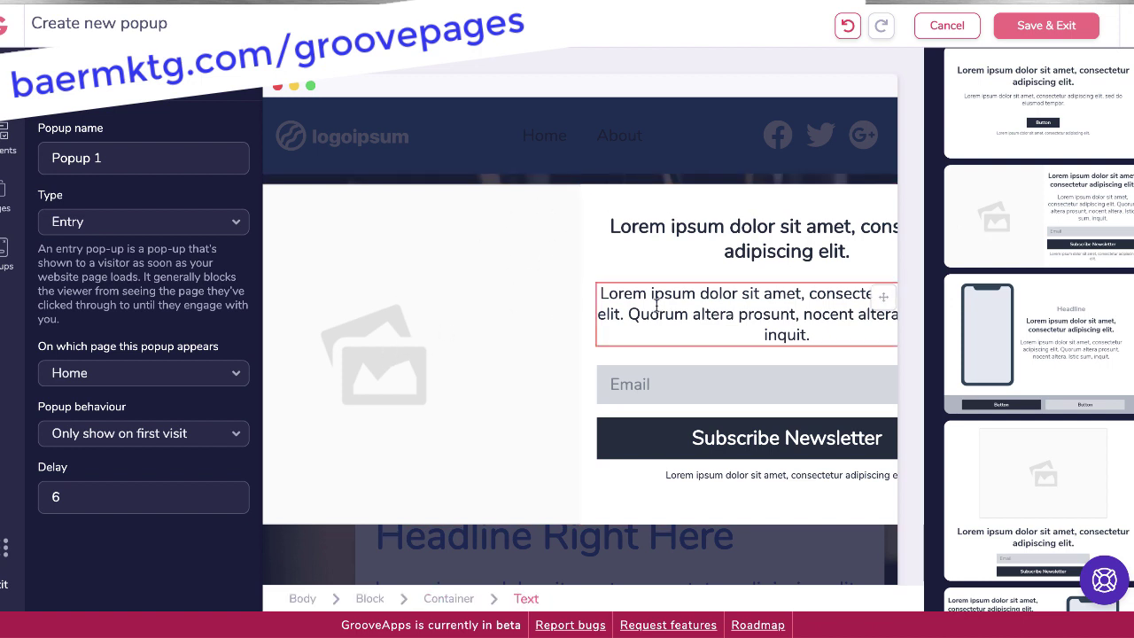
{"action": "scroll", "coordinate": [1101, 350], "scroll_direction": "down", "scroll_amount": 3}
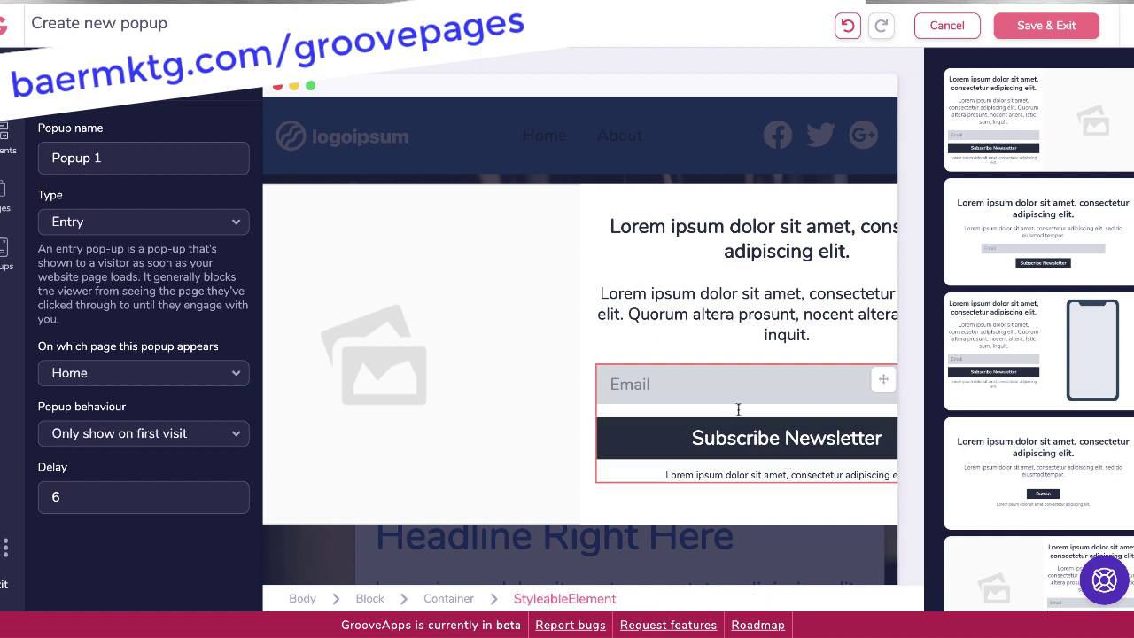
{"action": "left_click", "coordinate": [718, 386]}
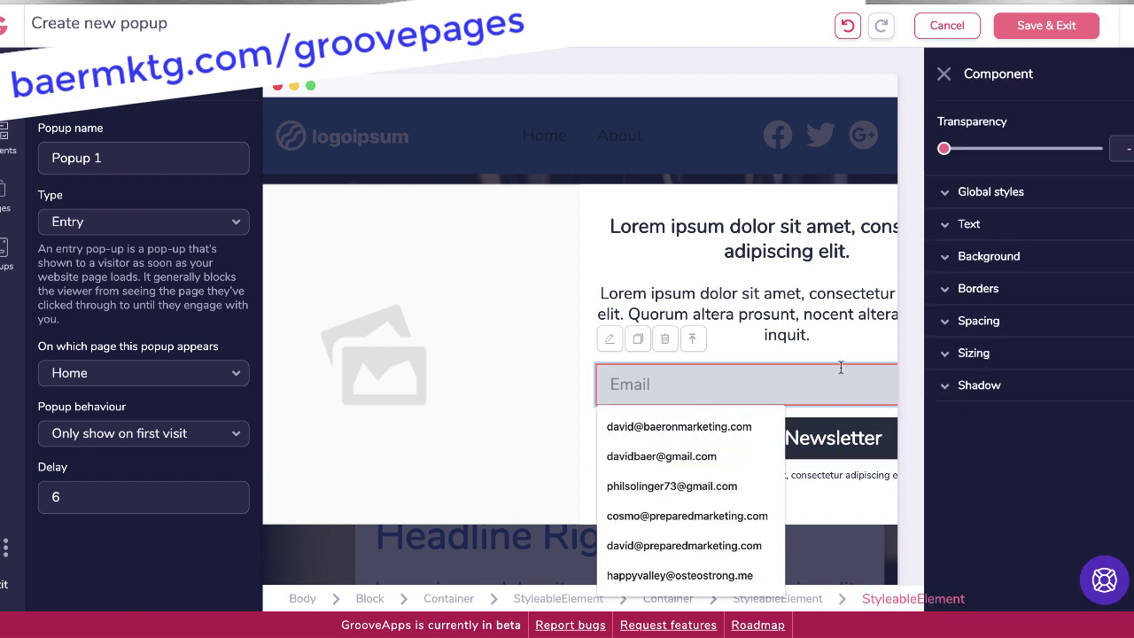
{"action": "left_click", "coordinate": [660, 308]}
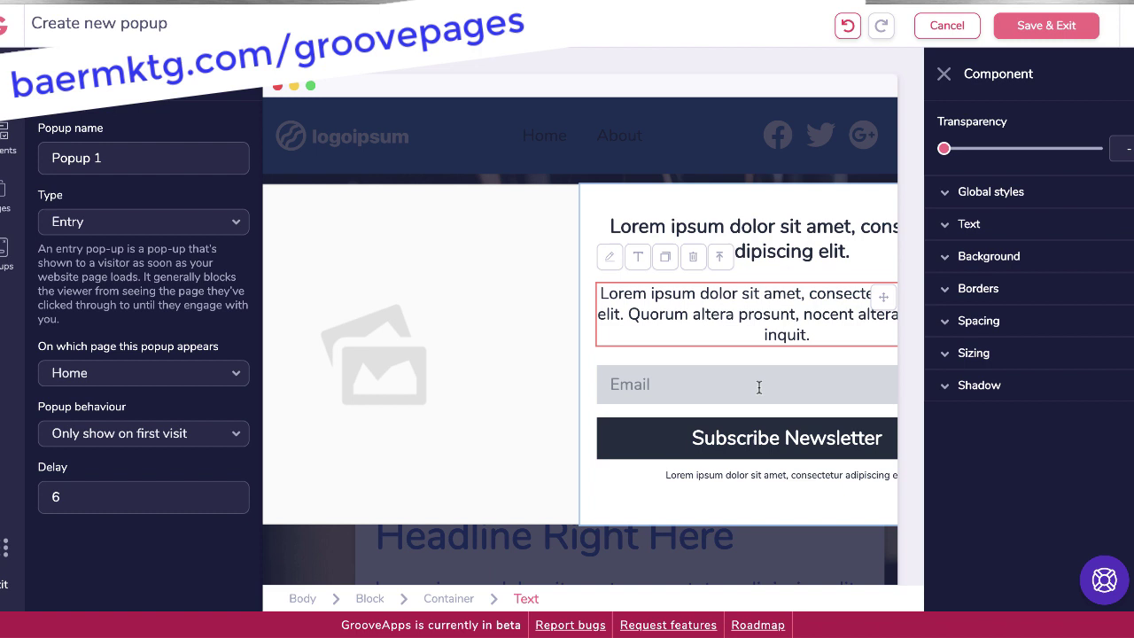
{"action": "left_click", "coordinate": [765, 386]}
{"action": "left_click", "coordinate": [534, 293]}
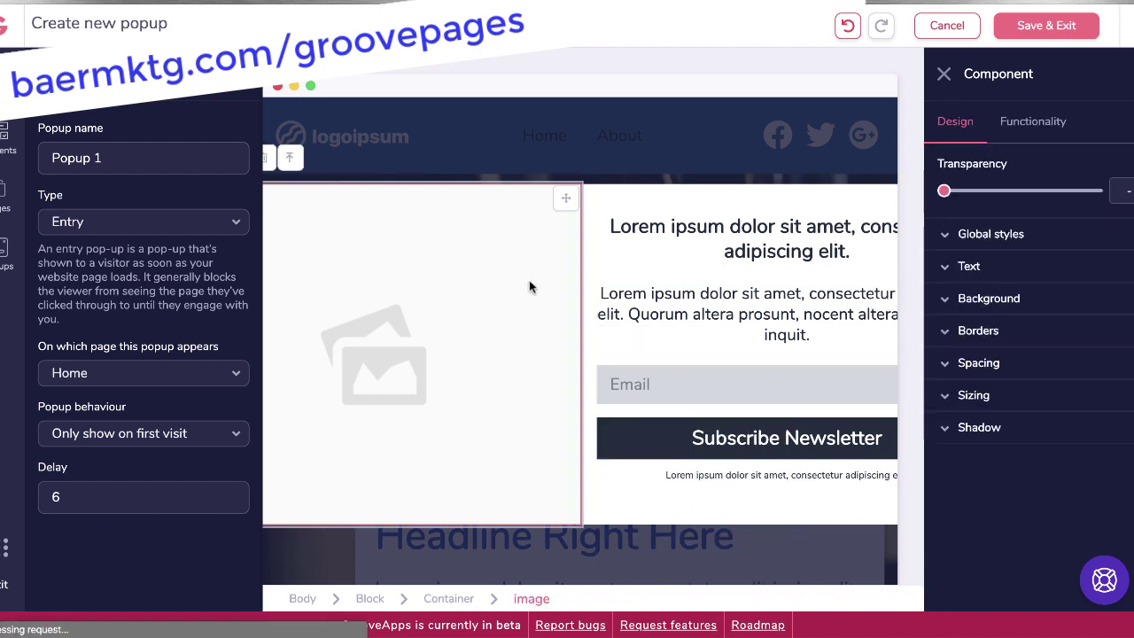
{"action": "left_click", "coordinate": [712, 250]}
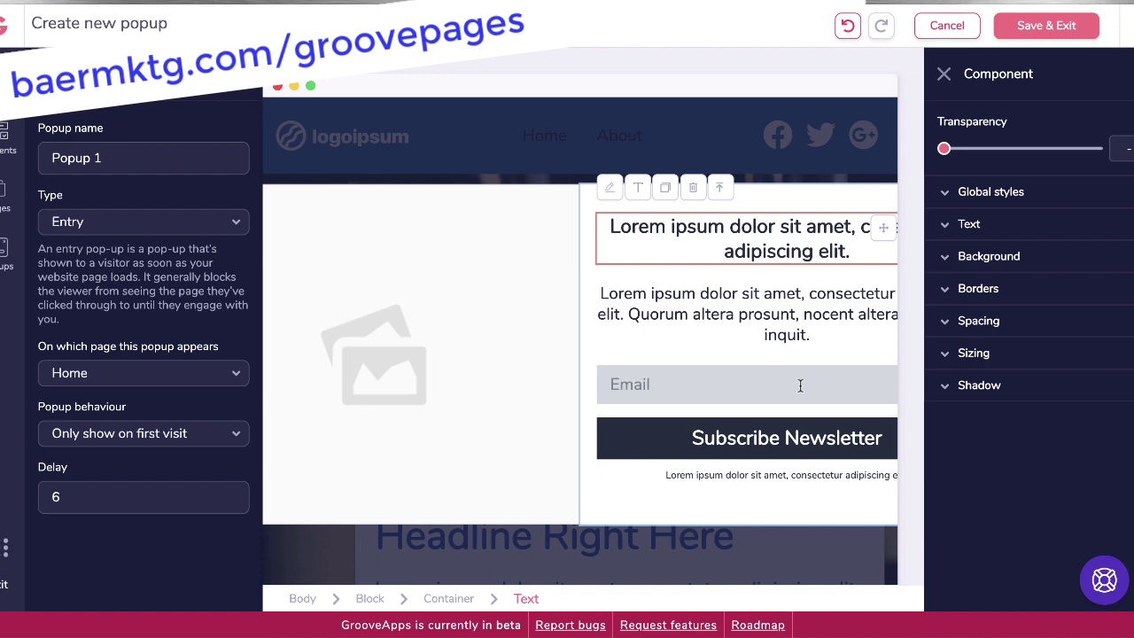
{"action": "left_click", "coordinate": [646, 335]}
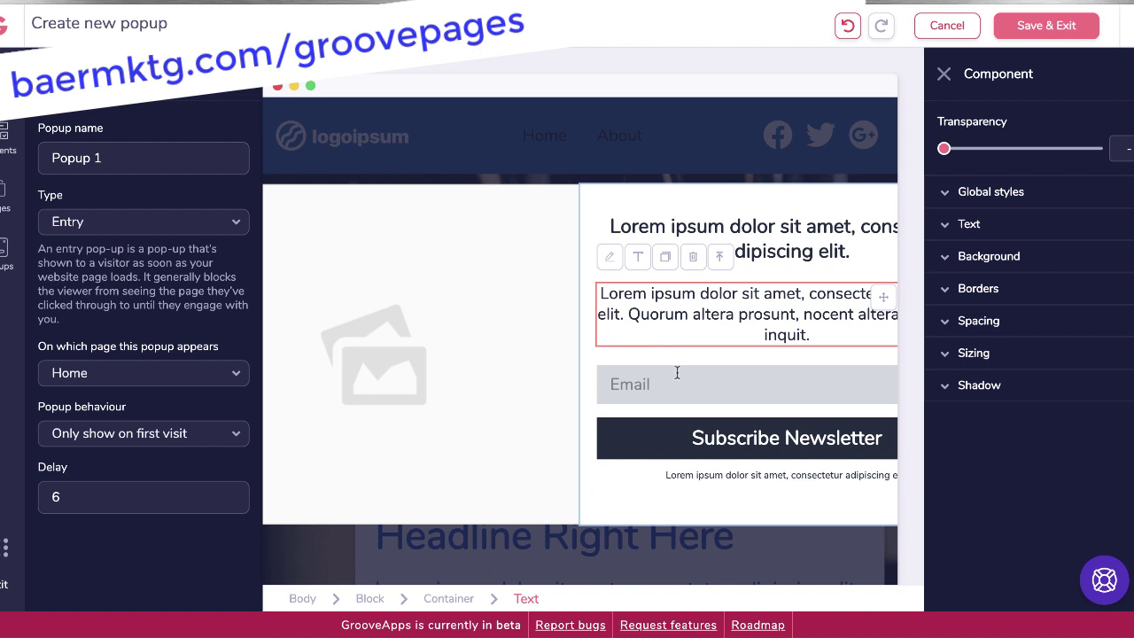
{"action": "left_click", "coordinate": [679, 373]}
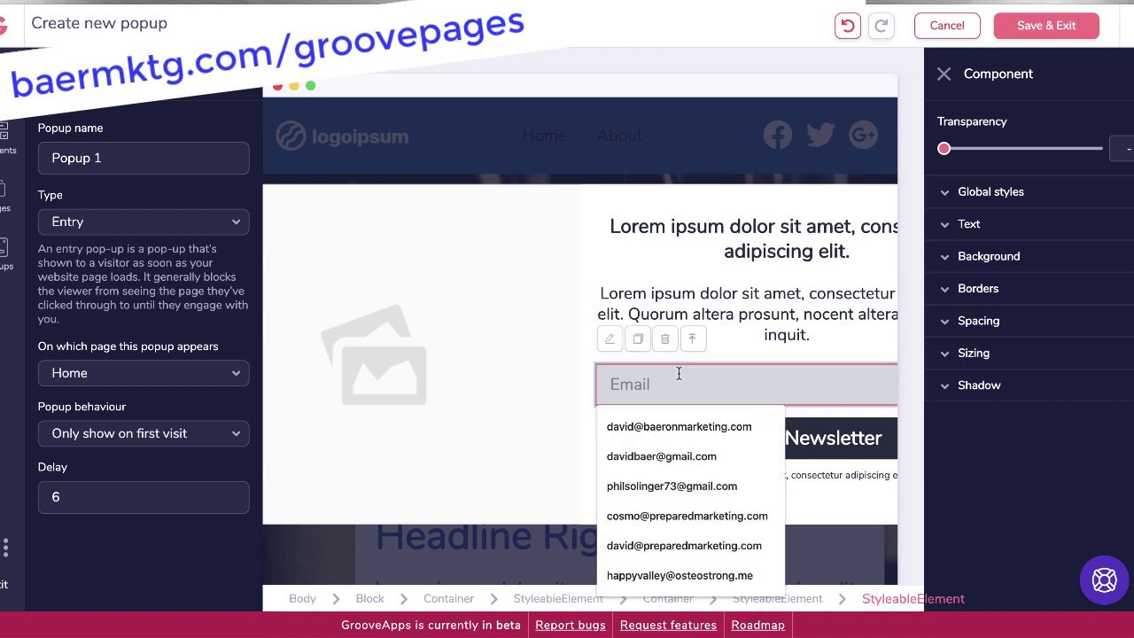
- Discard the new popup without saving it and look over the Home page's sections
{"action": "left_click", "coordinate": [764, 353]}
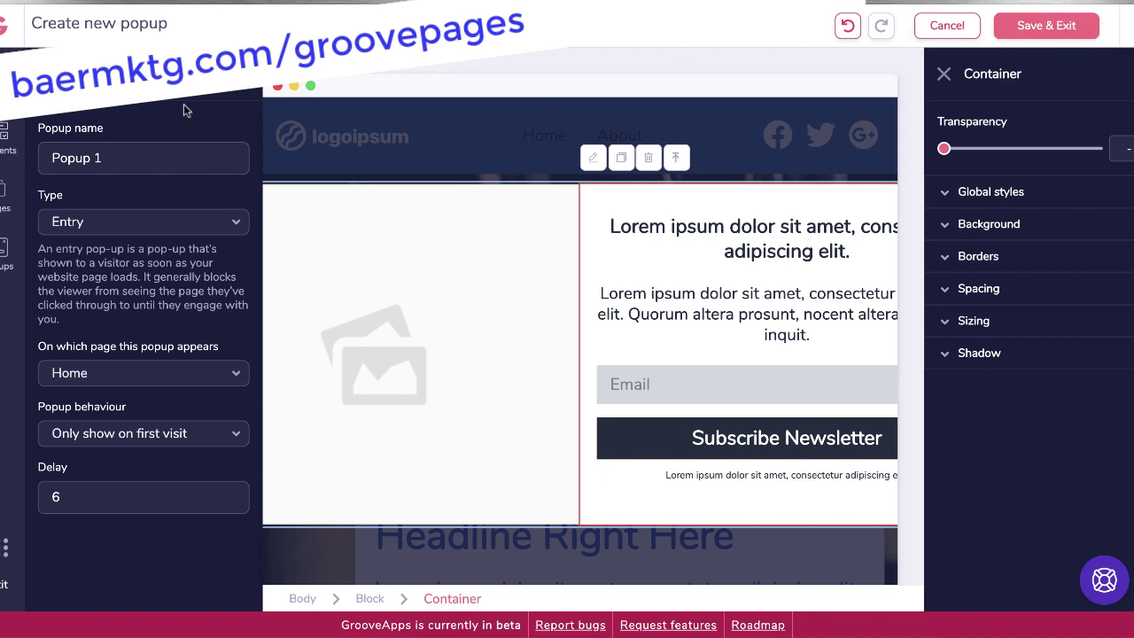
{"action": "left_click", "coordinate": [944, 74]}
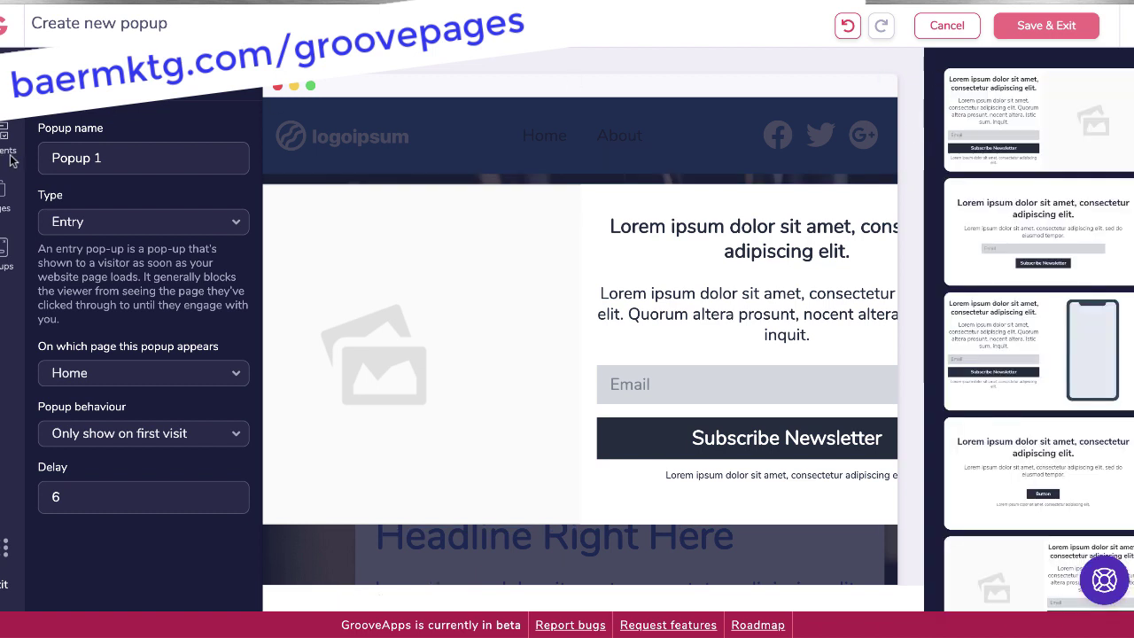
{"action": "left_click", "coordinate": [9, 245]}
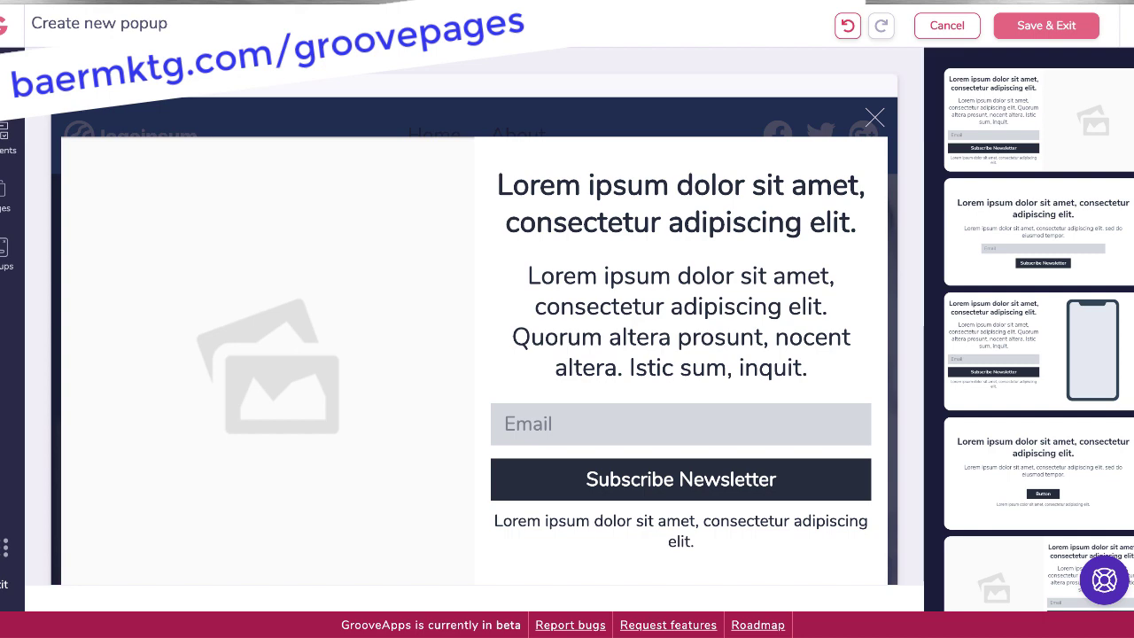
{"action": "left_click", "coordinate": [4, 133]}
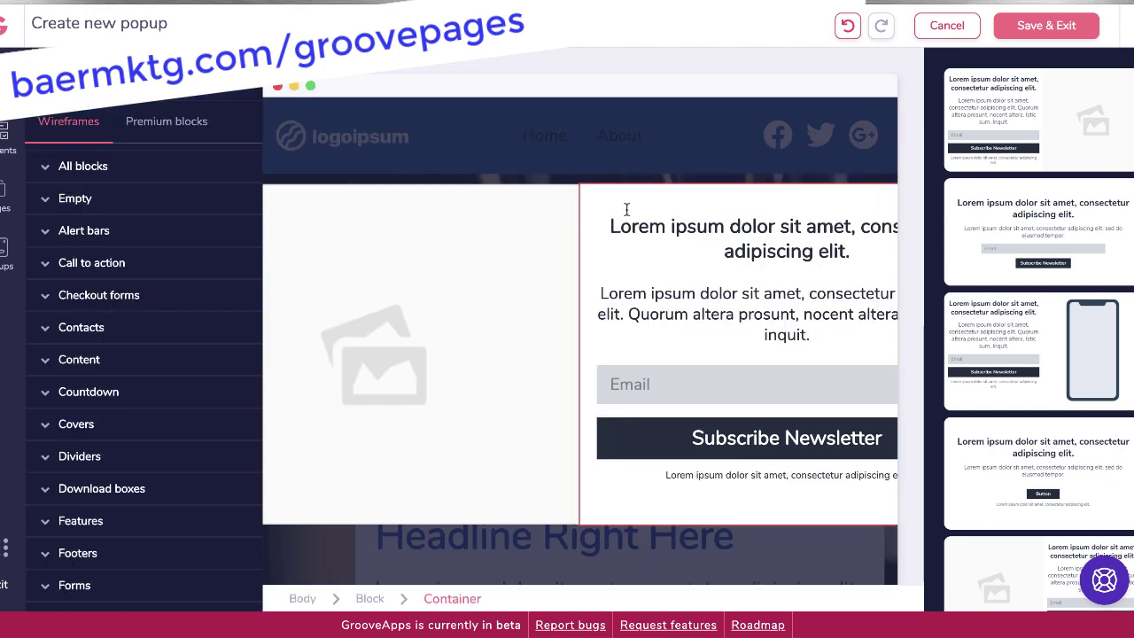
{"action": "left_click", "coordinate": [947, 25]}
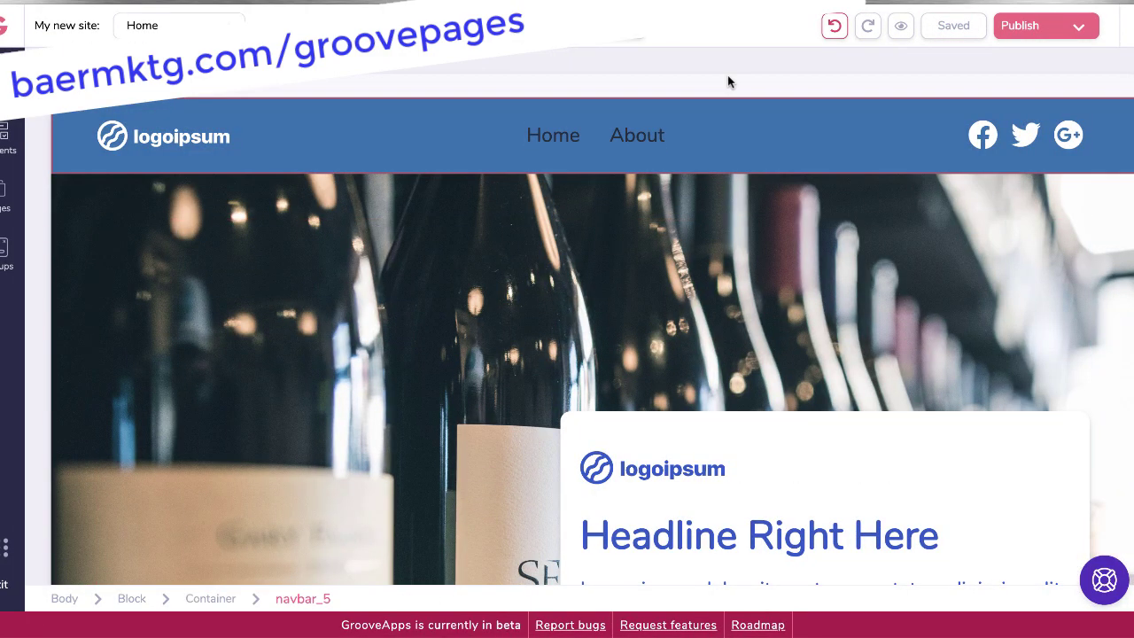
{"action": "scroll", "coordinate": [309, 198], "scroll_direction": "down", "scroll_amount": 10}
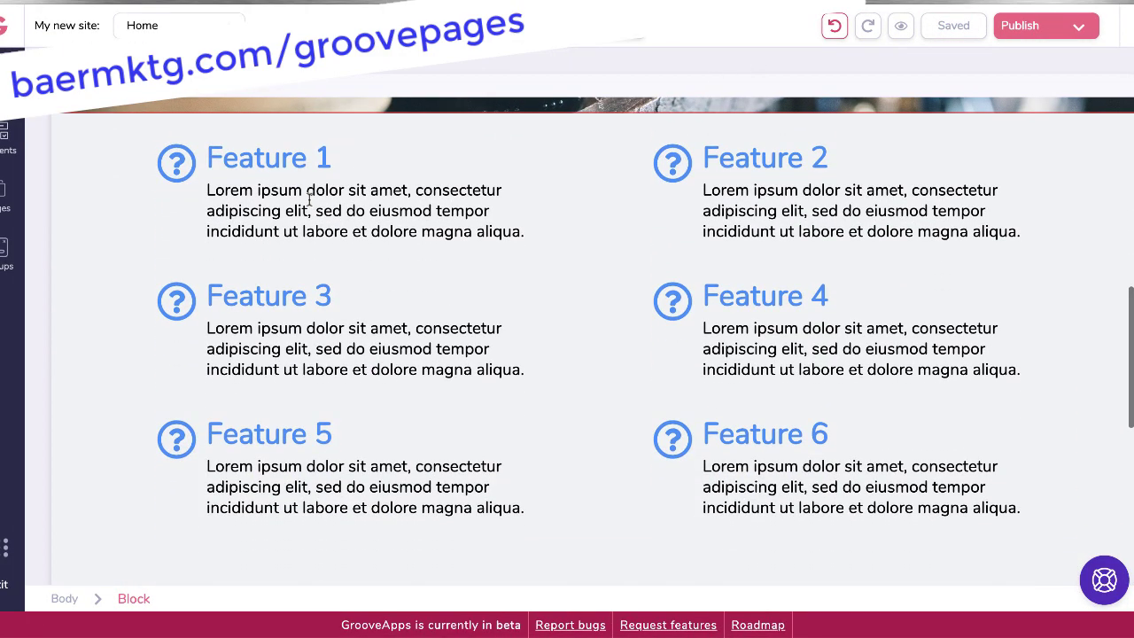
{"action": "scroll", "coordinate": [309, 198], "scroll_direction": "up", "scroll_amount": 10}
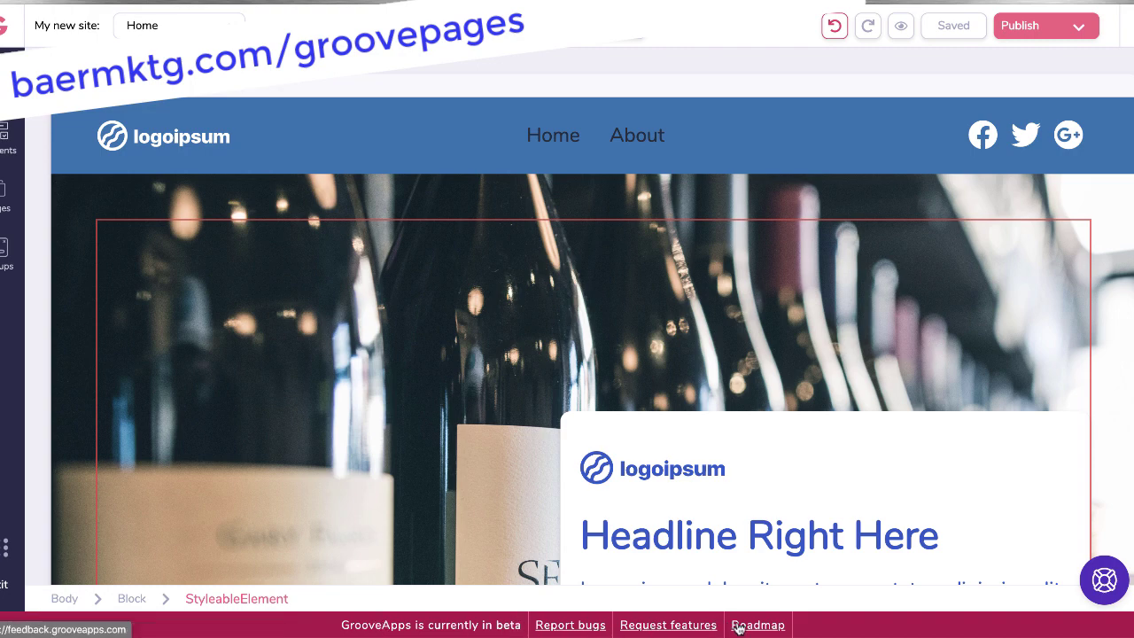
- Examine the Planned, In Progress and Complete items on the GrooveApps roadmap, and return to the site editor
{"action": "left_click", "coordinate": [772, 629]}
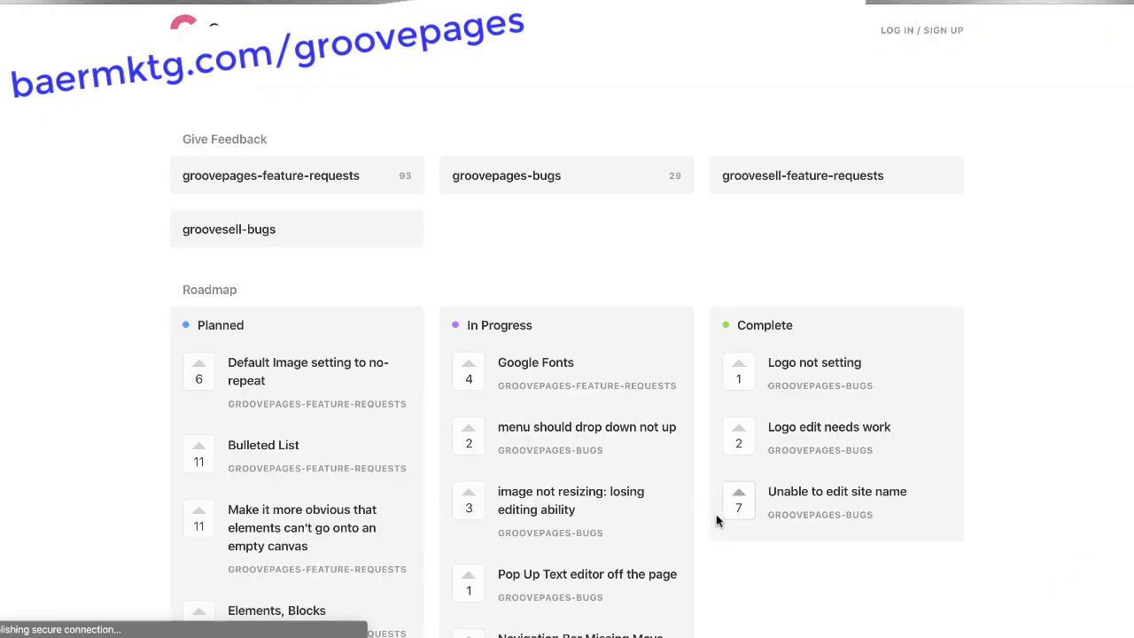
{"action": "scroll", "coordinate": [147, 303], "scroll_direction": "down", "scroll_amount": 2}
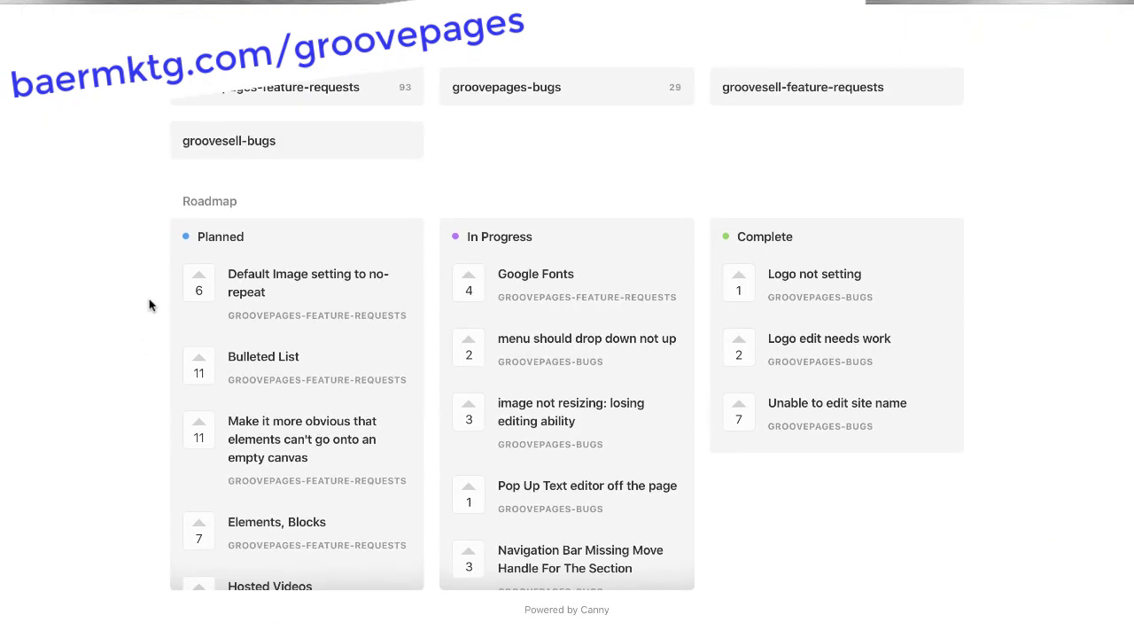
{"action": "scroll", "coordinate": [268, 338], "scroll_direction": "down", "scroll_amount": 5}
{"action": "scroll", "coordinate": [265, 337], "scroll_direction": "down", "scroll_amount": 10}
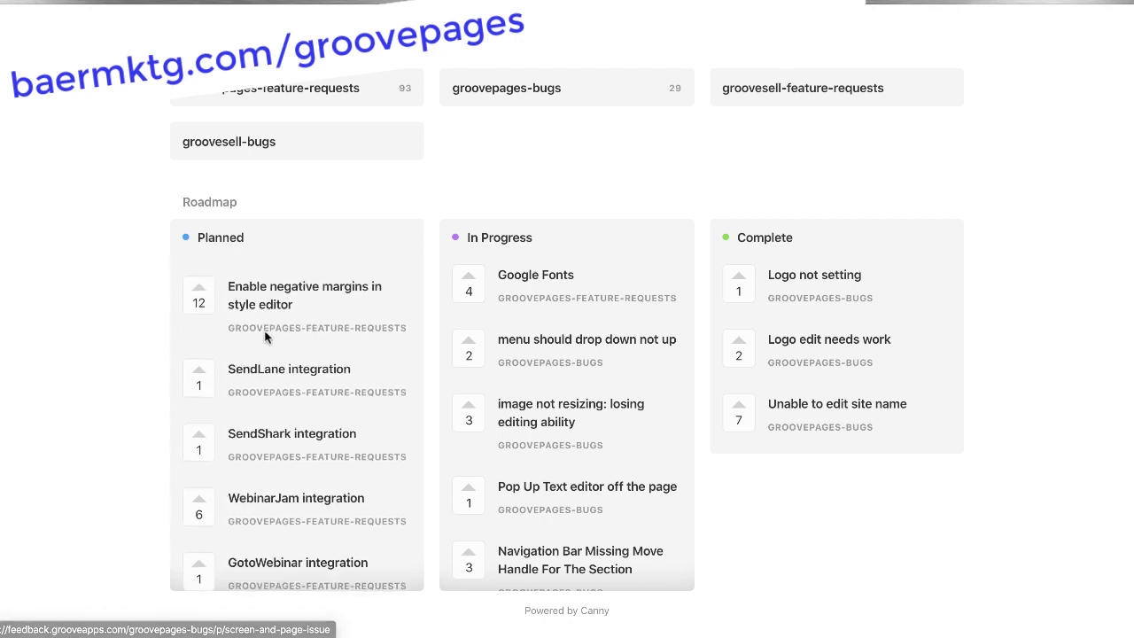
{"action": "scroll", "coordinate": [583, 335], "scroll_direction": "down", "scroll_amount": 5}
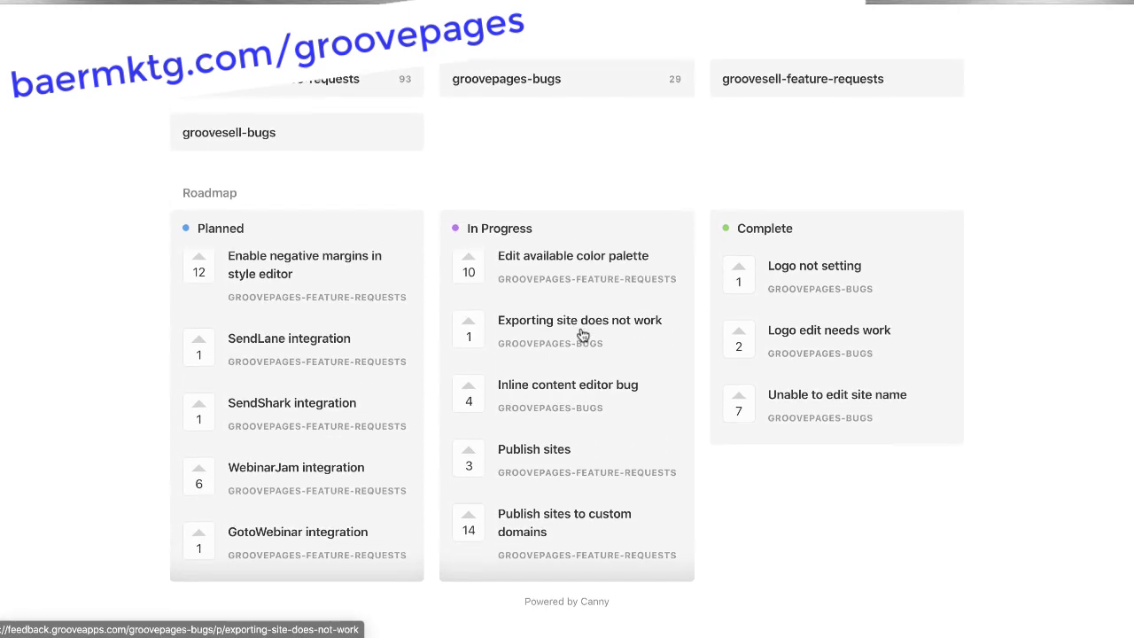
{"action": "scroll", "coordinate": [796, 310], "scroll_direction": "up", "scroll_amount": 1}
{"action": "scroll", "coordinate": [795, 310], "scroll_direction": "down", "scroll_amount": 1}
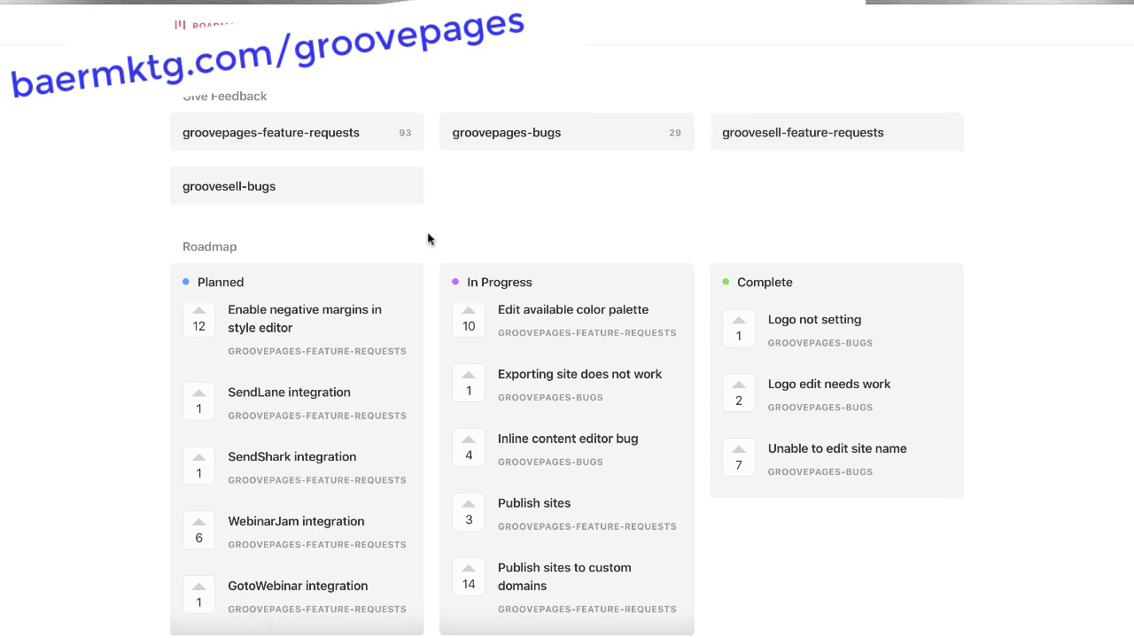
{"action": "scroll", "coordinate": [428, 237], "scroll_direction": "up", "scroll_amount": 1}
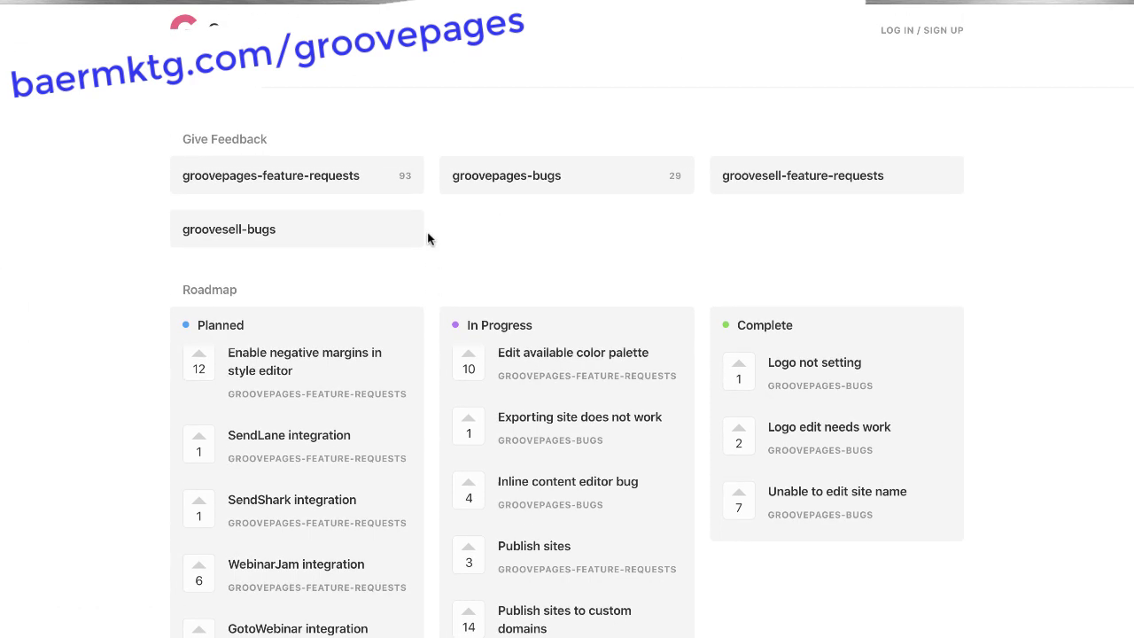
{"action": "key", "text": "alt+Left"}
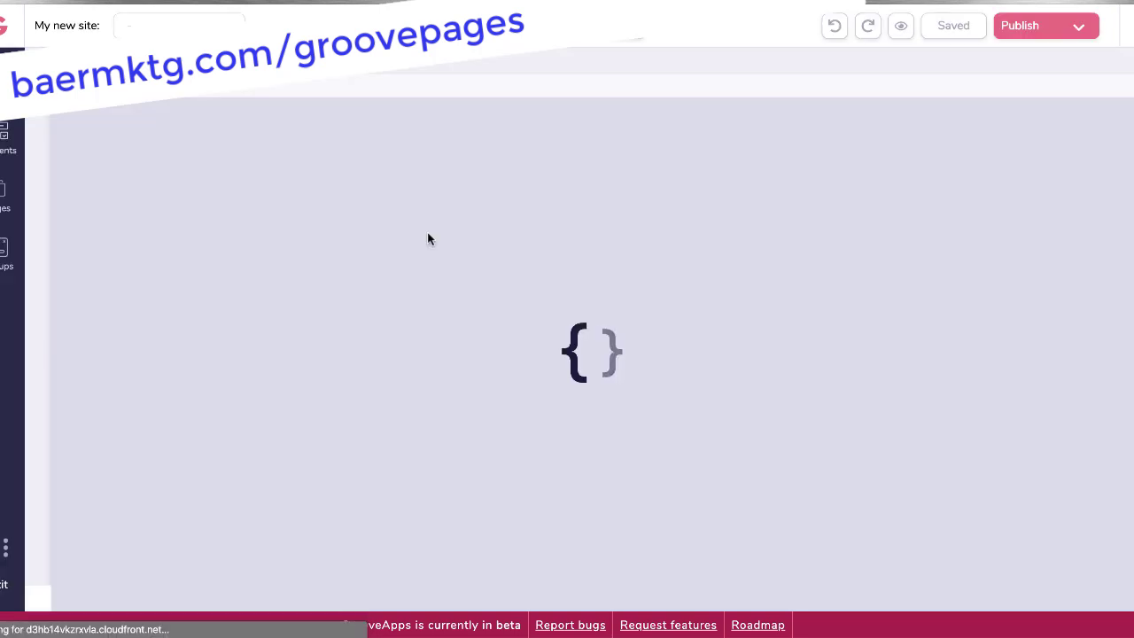